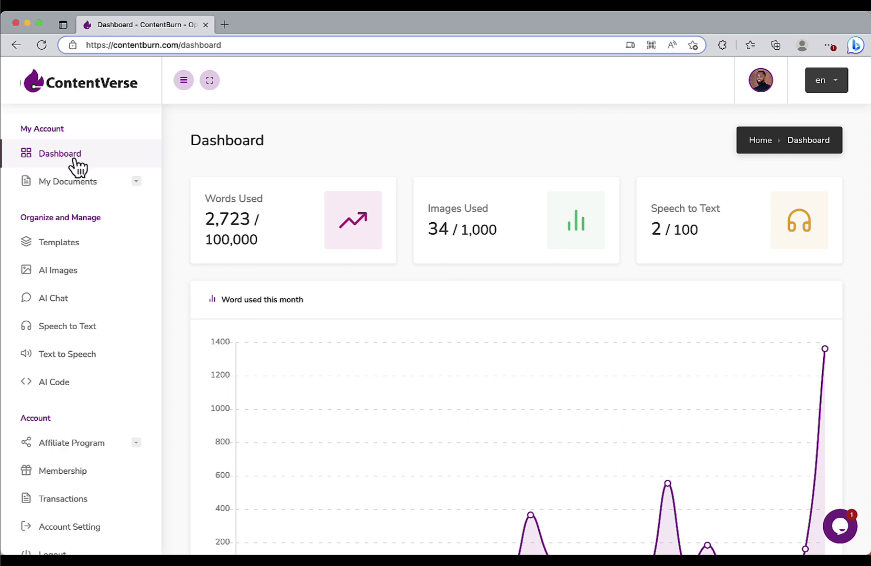
pyautogui.click(68, 245)
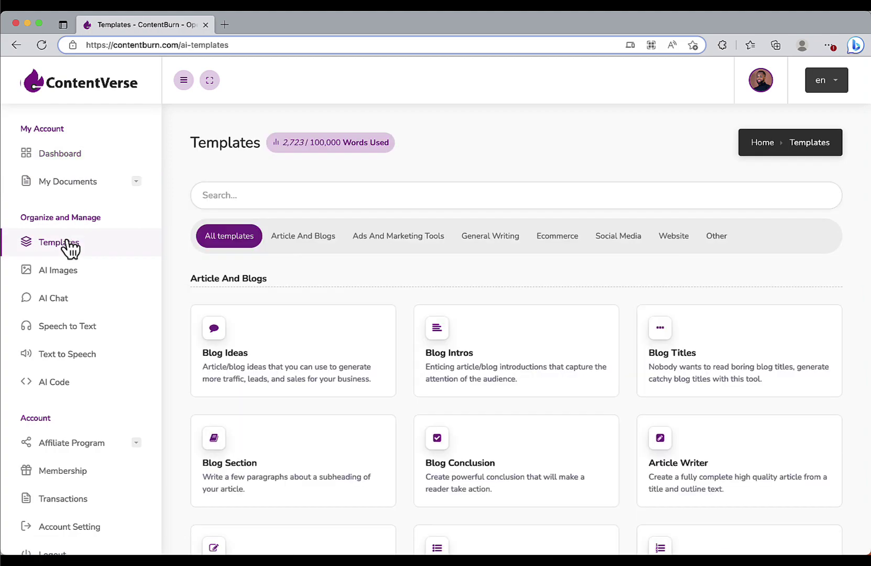
pyautogui.scroll(-1, 515, 378)
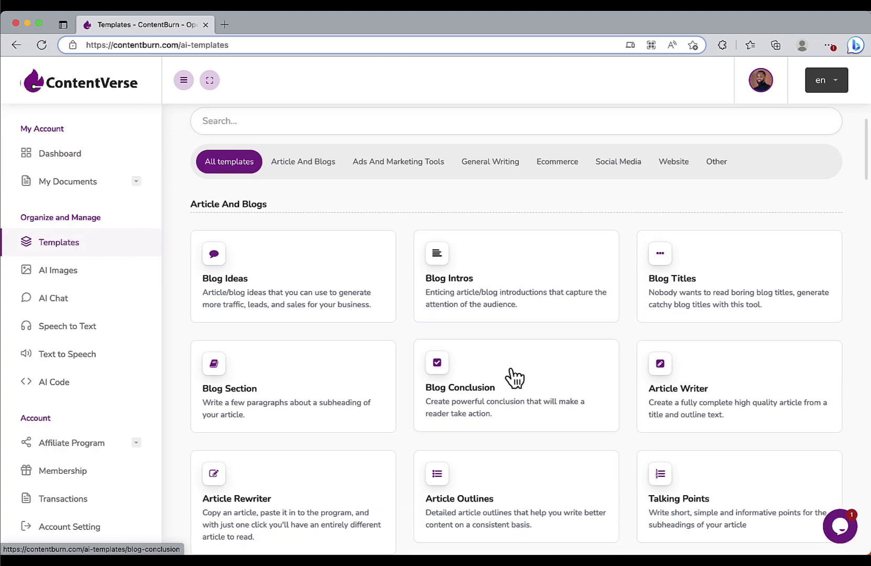
pyautogui.scroll(-2, 515, 378)
pyautogui.scroll(-3, 515, 377)
pyautogui.scroll(-4, 514, 380)
pyautogui.scroll(-4, 516, 379)
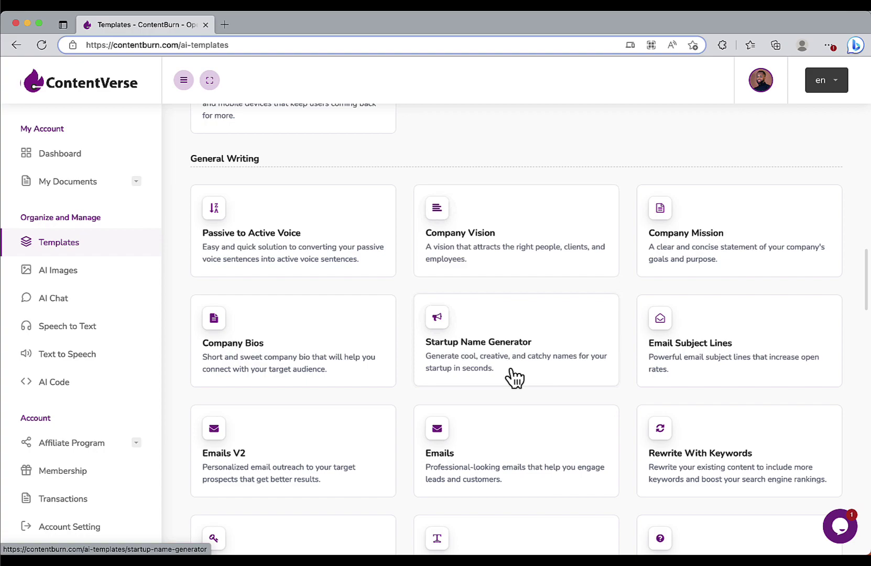
pyautogui.scroll(-3, 516, 380)
pyautogui.scroll(-3, 515, 379)
pyautogui.scroll(8, 516, 379)
pyautogui.scroll(5, 510, 369)
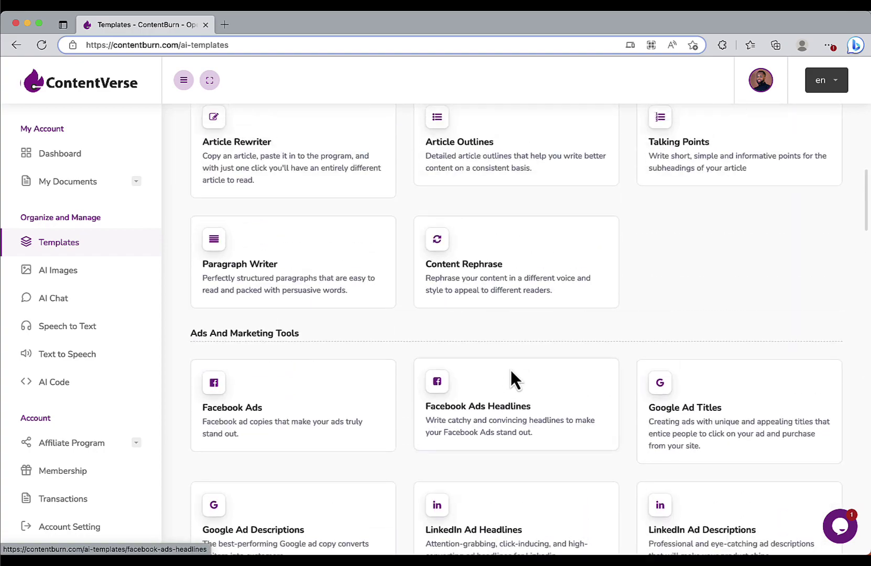
pyautogui.scroll(2, 510, 369)
pyautogui.scroll(1, 576, 344)
pyautogui.scroll(3, 643, 335)
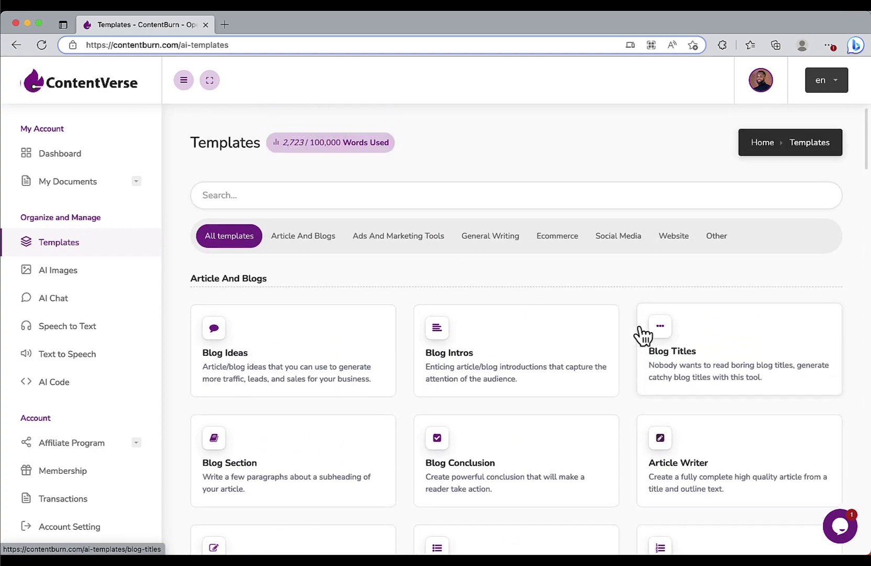
pyautogui.scroll(-10, 642, 335)
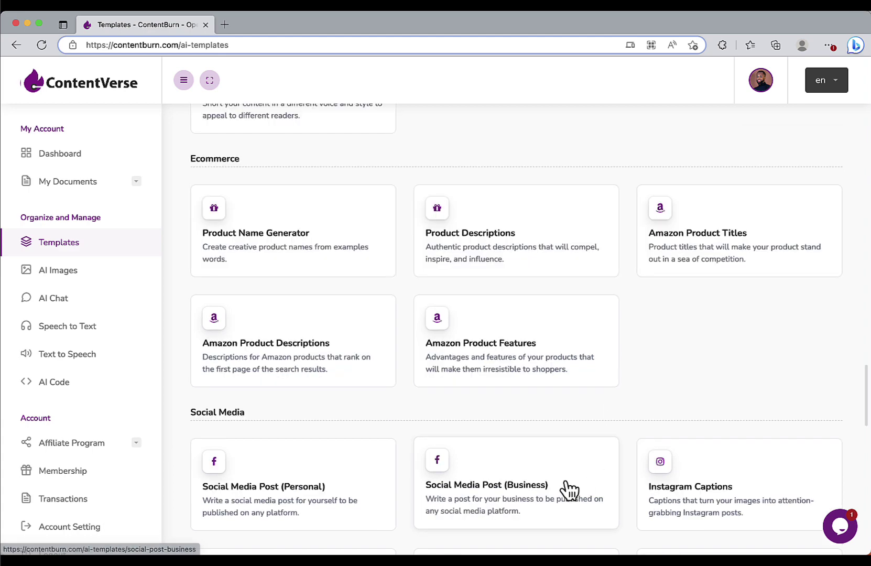
# Step: Fill the Social Media Post (Business) template with company Goclickhub, its info and the ContentBurn topic
pyautogui.click(565, 490)
pyautogui.click(273, 312)
pyautogui.click(275, 350)
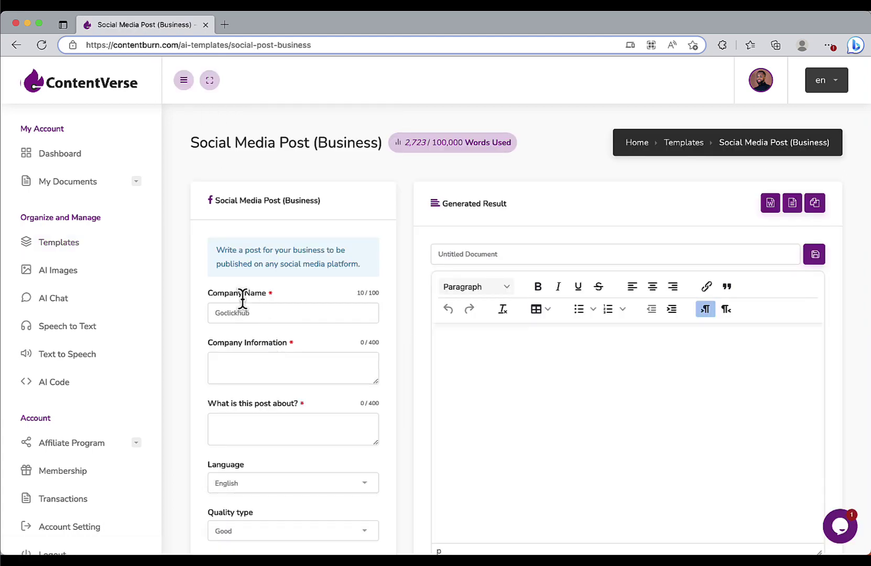
pyautogui.click(238, 361)
pyautogui.write('Software company')
pyautogui.click(305, 427)
pyautogui.write('the release of a new software called ContentBurn')
pyautogui.scroll(-3, 340, 436)
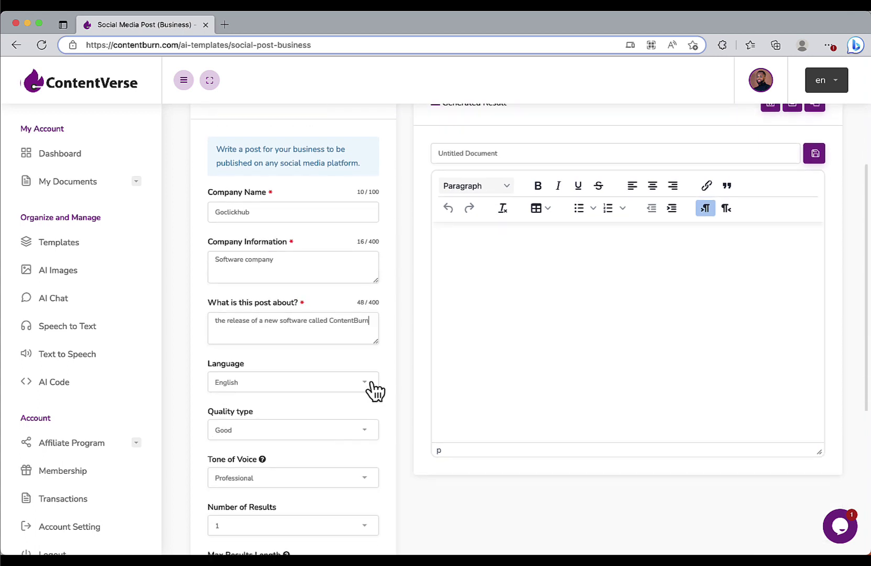
pyautogui.scroll(-4, 247, 389)
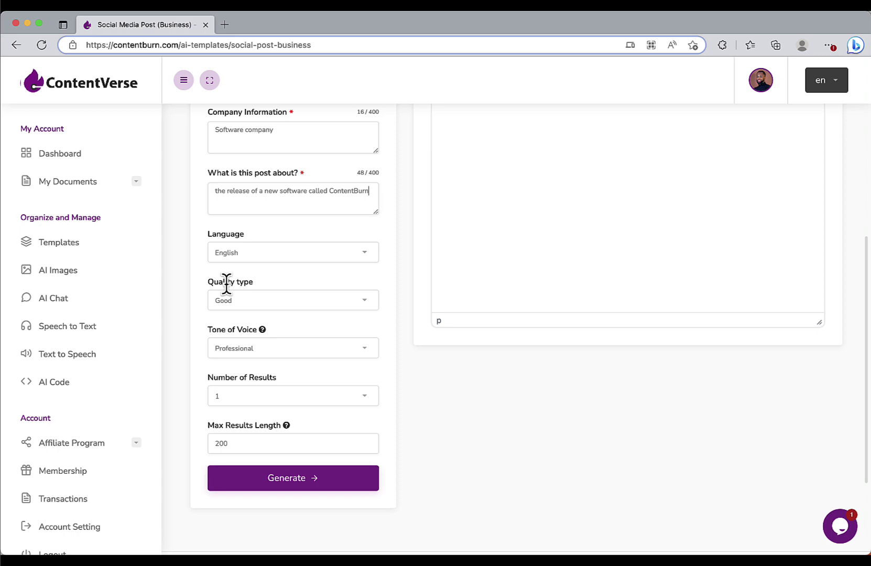
pyautogui.scroll(-1, 286, 327)
pyautogui.click(304, 446)
pyautogui.write('350')
# Step: Set Number of Results to 2 and generate the business posts
pyautogui.click(366, 355)
pyautogui.click(293, 395)
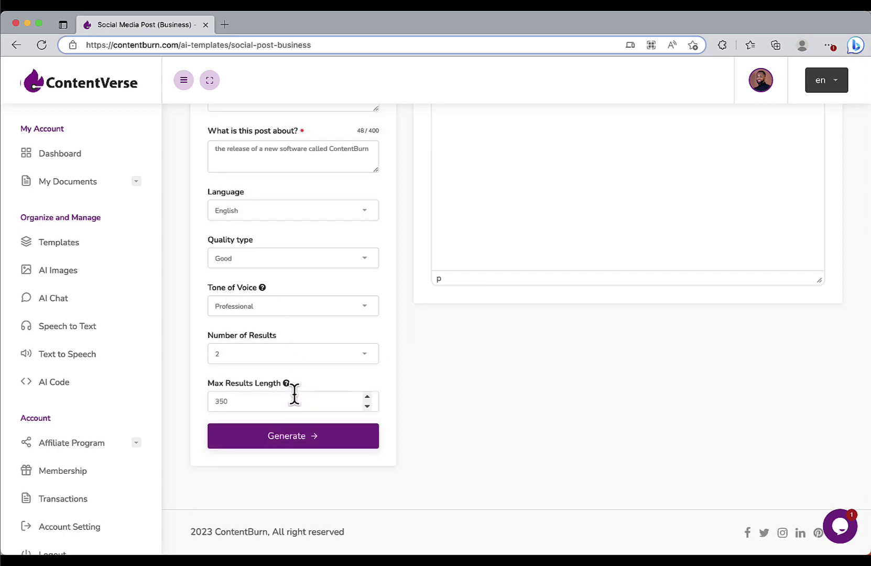
pyautogui.click(305, 435)
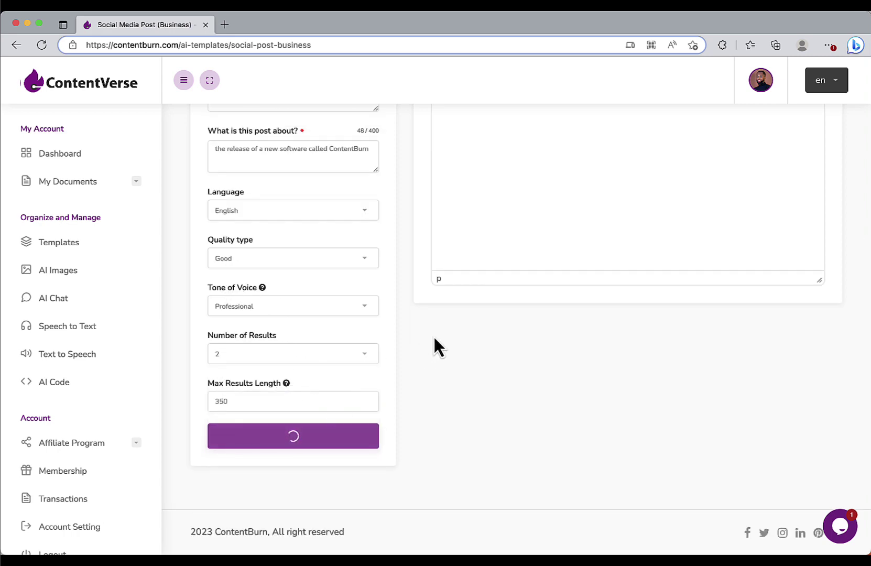
pyautogui.scroll(2, 433, 336)
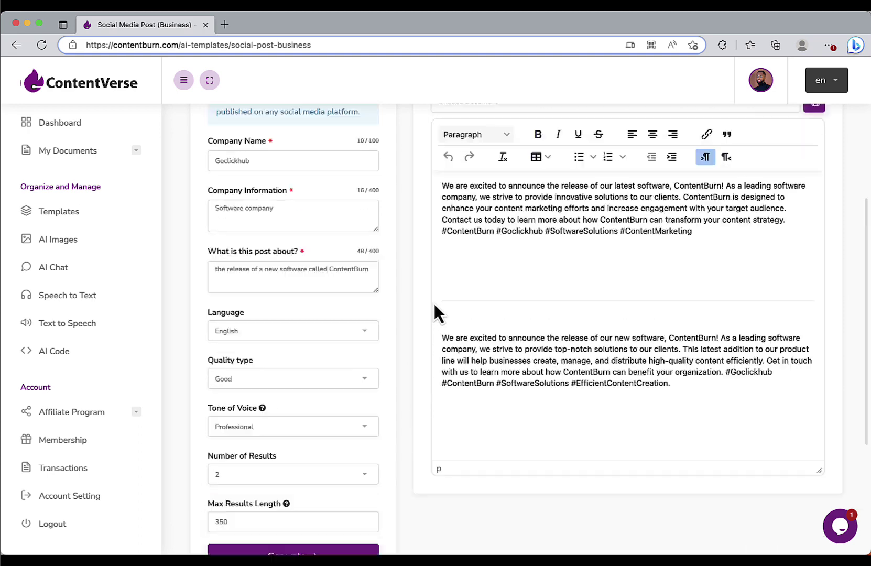
pyautogui.scroll(3, 434, 311)
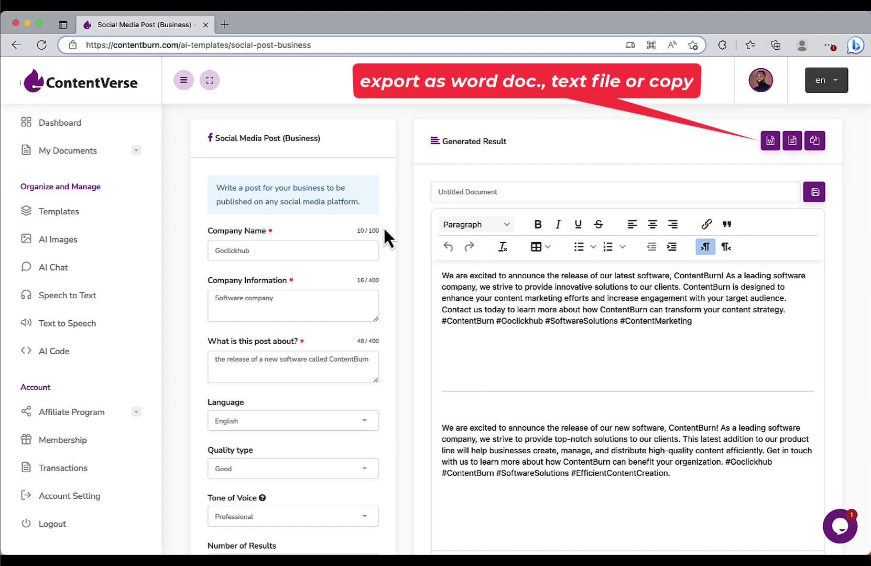
# Step: Describe a wolf-faced handsome man in the AI Images prompt, titled 'handsome man02'
pyautogui.click(58, 240)
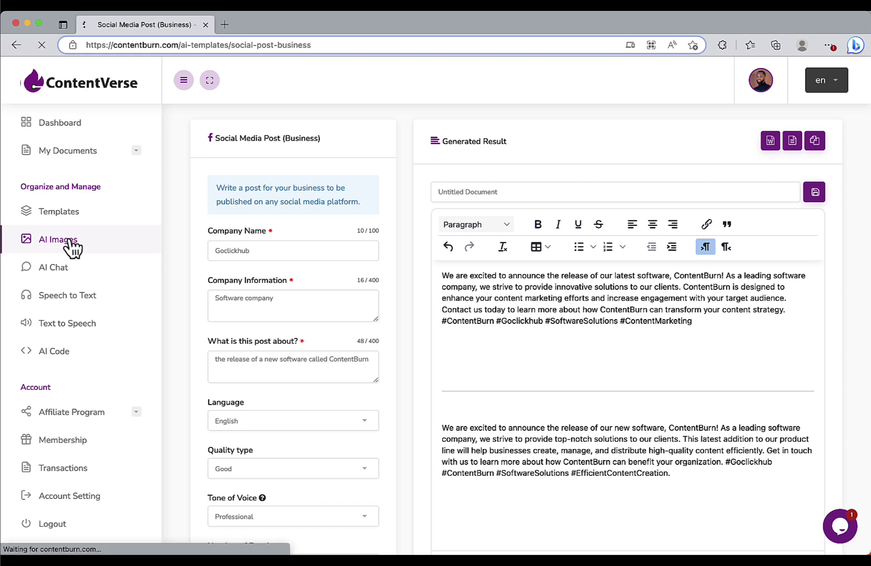
pyautogui.click(265, 221)
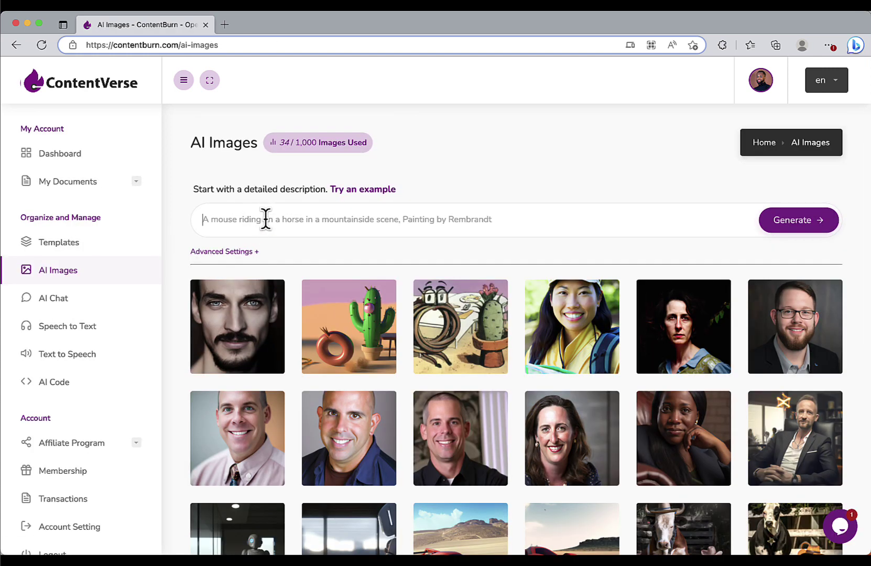
pyautogui.click(256, 251)
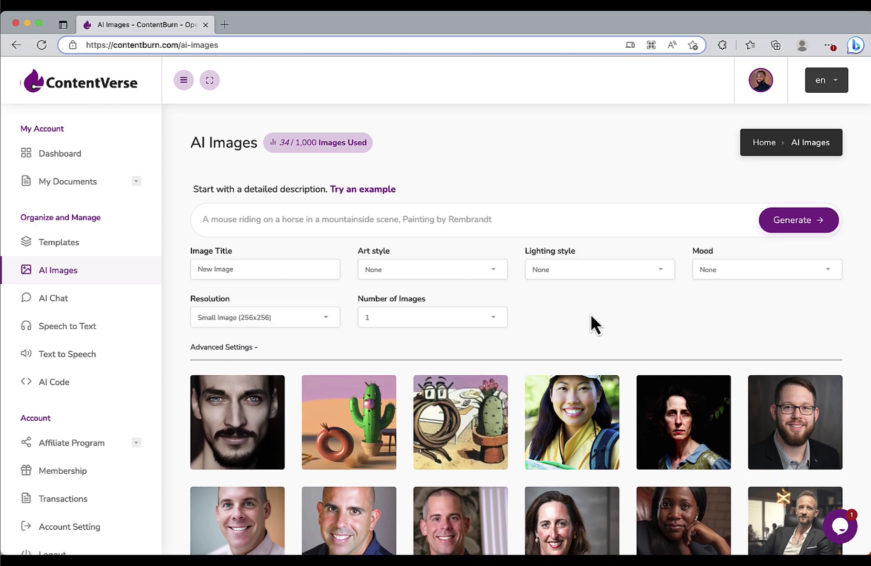
pyautogui.click(521, 224)
pyautogui.write('A')
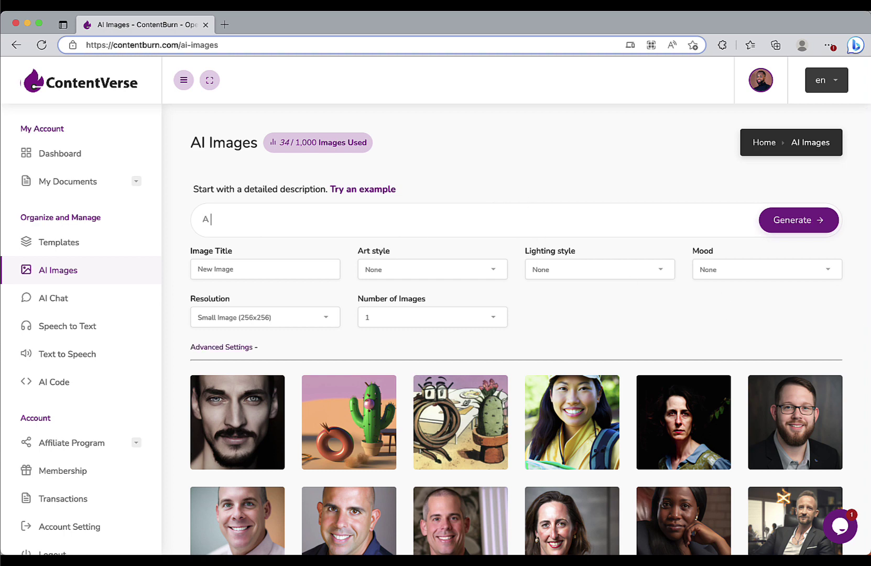
pyautogui.write(' handsome man with similar face to a wolf, with white white eyes, deep look, little mustache')
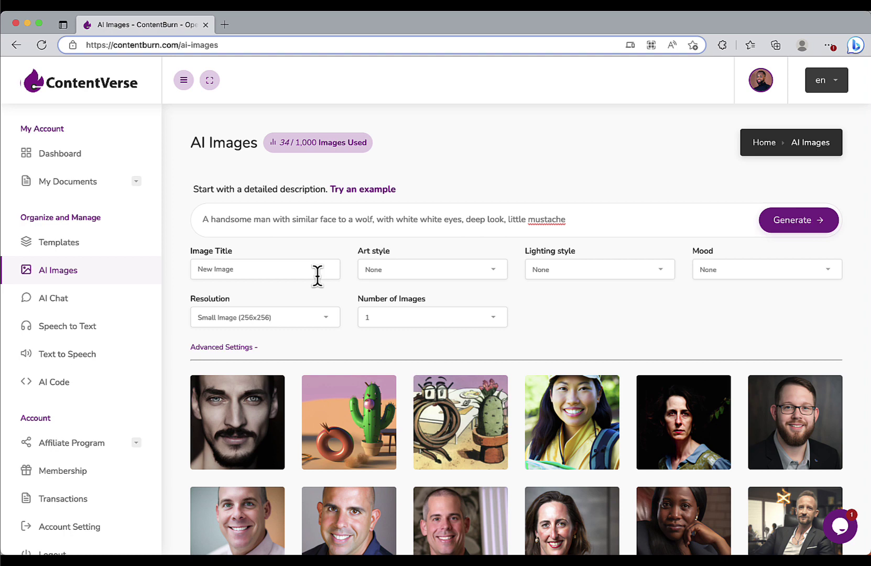
pyautogui.moveTo(238, 269); pyautogui.dragTo(168, 267)
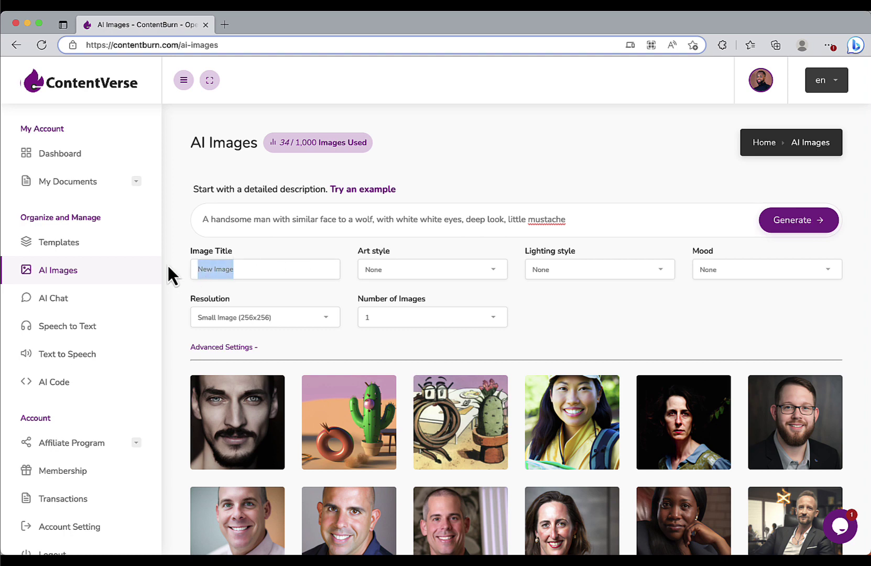
pyautogui.write('handsome man02')
# Step: Choose Medium 512x512 resolution, Realistic style, Warm lighting, Neutral mood and two images
pyautogui.click(234, 318)
pyautogui.click(233, 355)
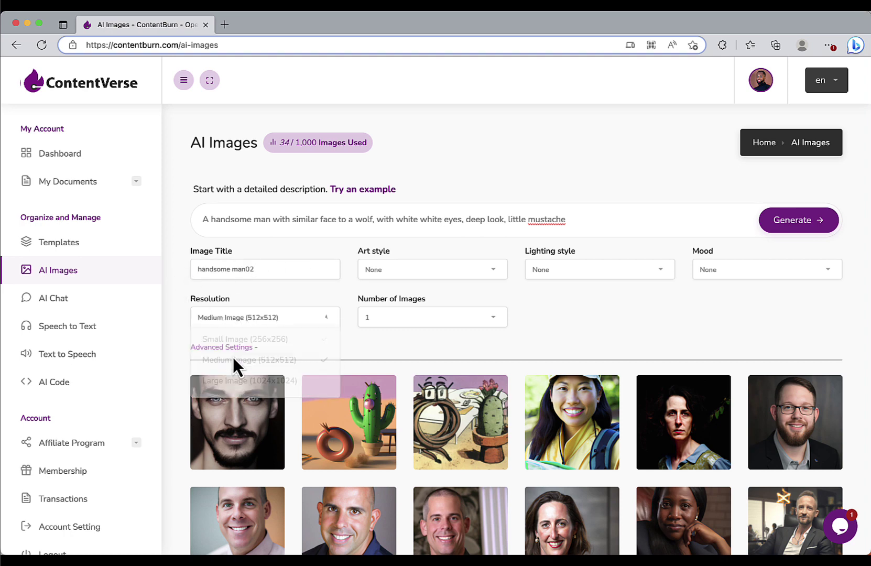
pyautogui.click(437, 272)
pyautogui.click(427, 375)
pyautogui.click(432, 318)
pyautogui.click(600, 270)
pyautogui.click(767, 270)
pyautogui.click(734, 499)
pyautogui.scroll(-2, 732, 436)
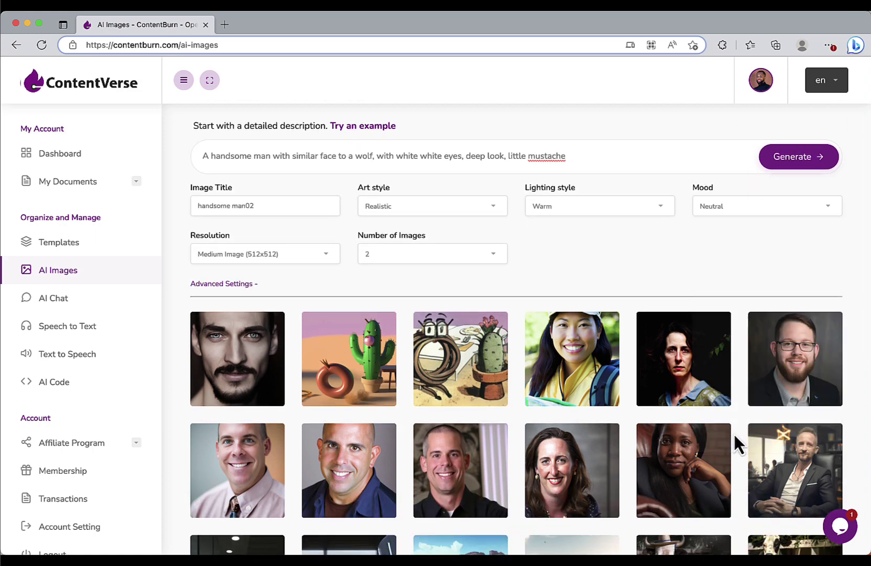
pyautogui.scroll(2, 652, 299)
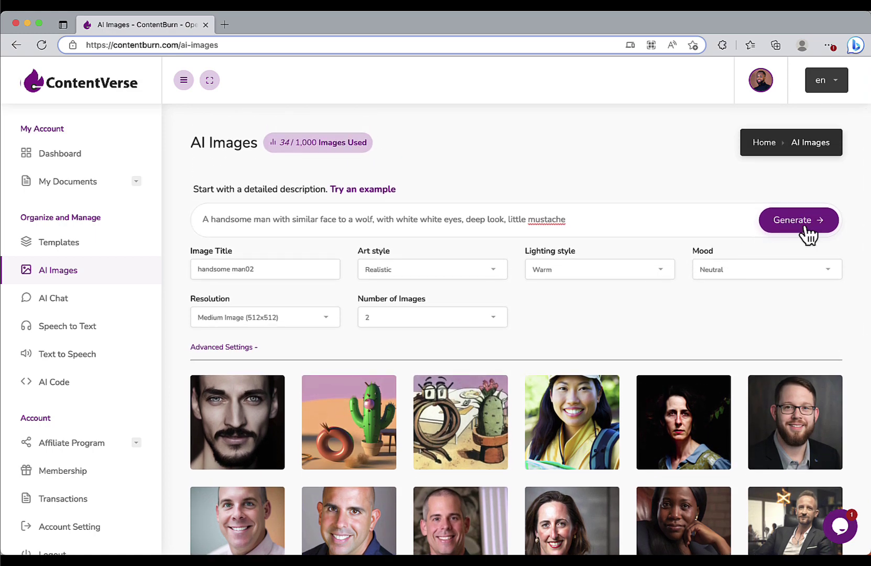
# Step: Generate the two wolf-like man portraits and preview both in the lightbox
pyautogui.click(804, 223)
pyautogui.scroll(-4, 588, 327)
pyautogui.scroll(2, 587, 326)
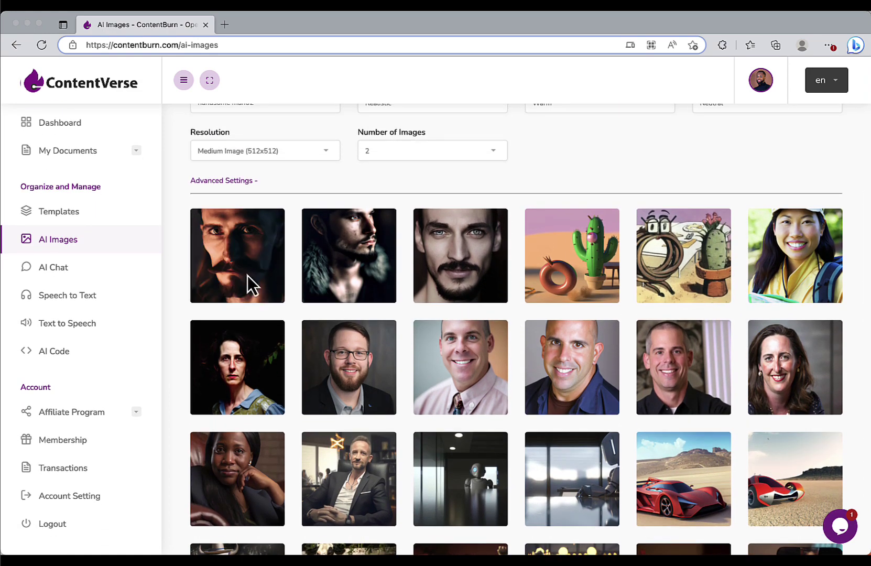
pyautogui.click(262, 275)
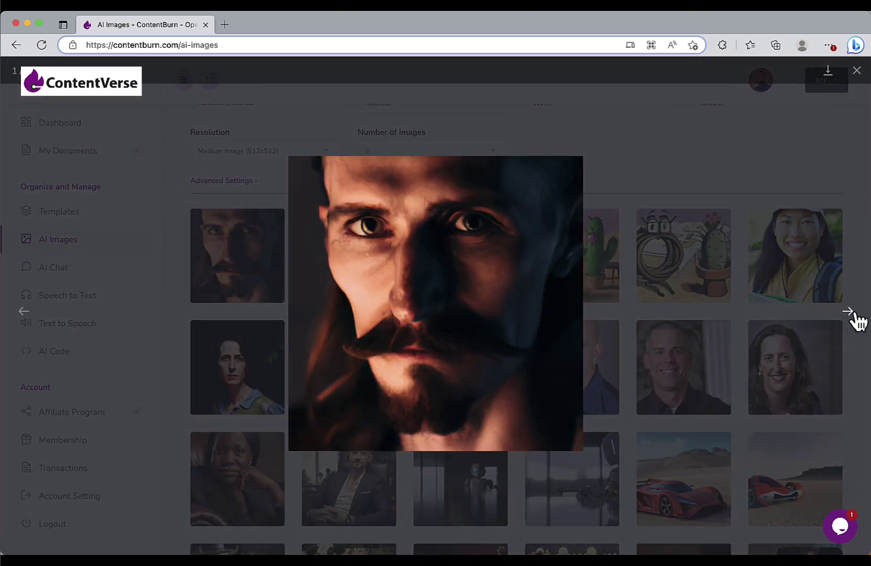
pyautogui.click(854, 316)
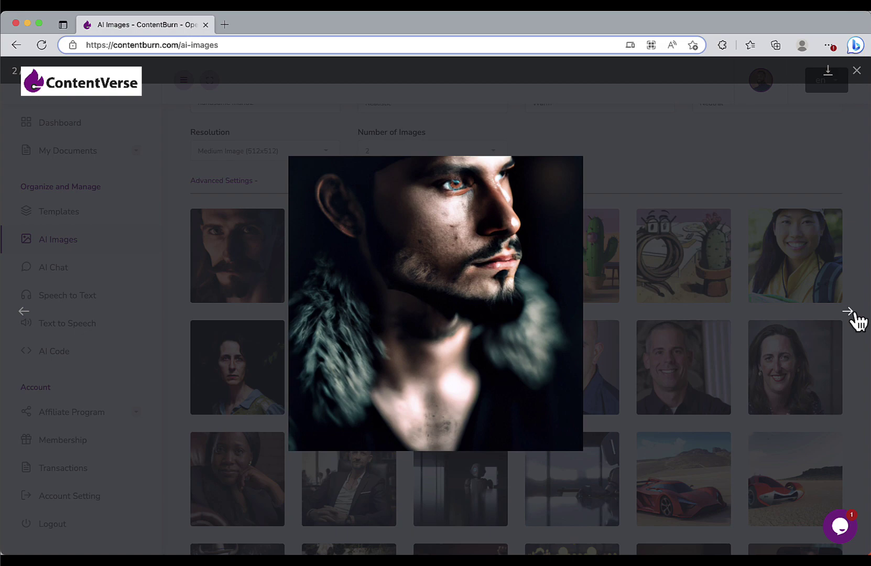
pyautogui.click(857, 70)
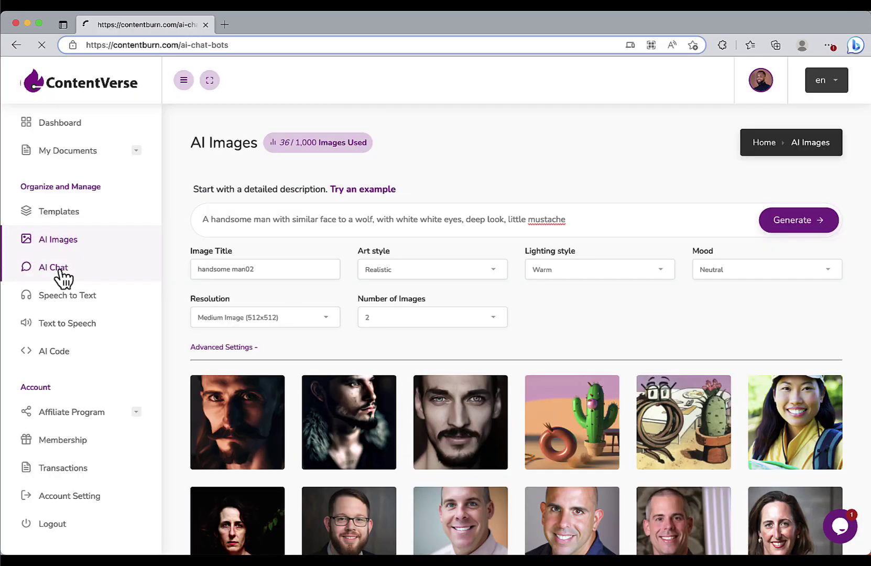
pyautogui.scroll(-1, 479, 388)
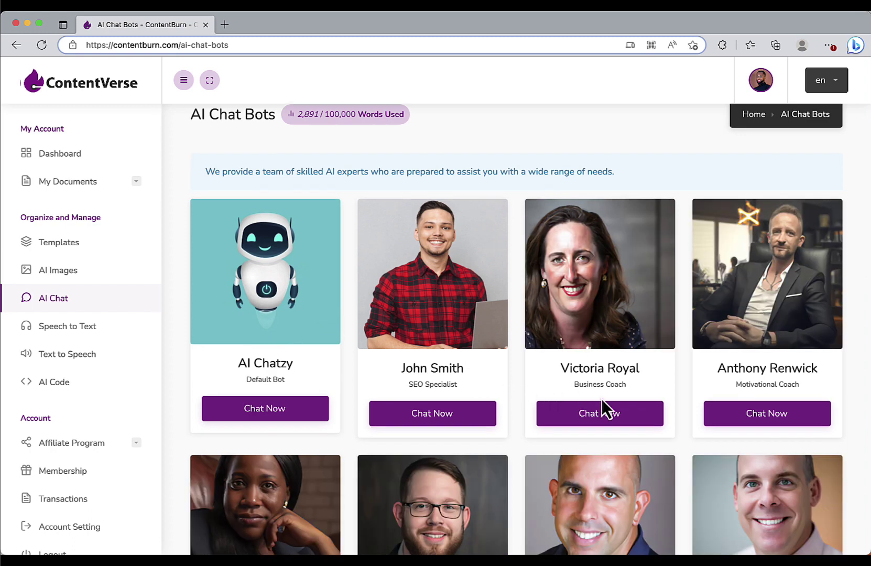
pyautogui.scroll(-3, 683, 455)
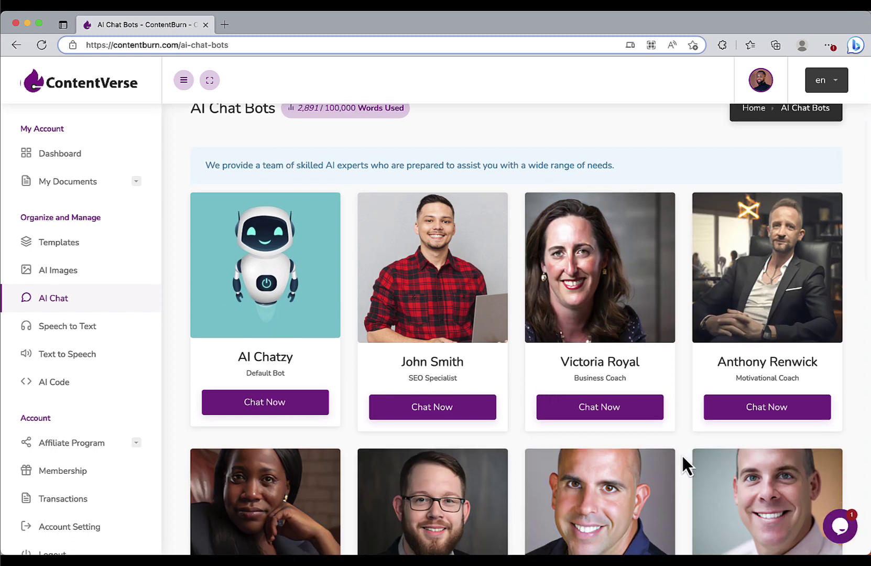
pyautogui.scroll(-3, 682, 456)
pyautogui.scroll(-3, 682, 455)
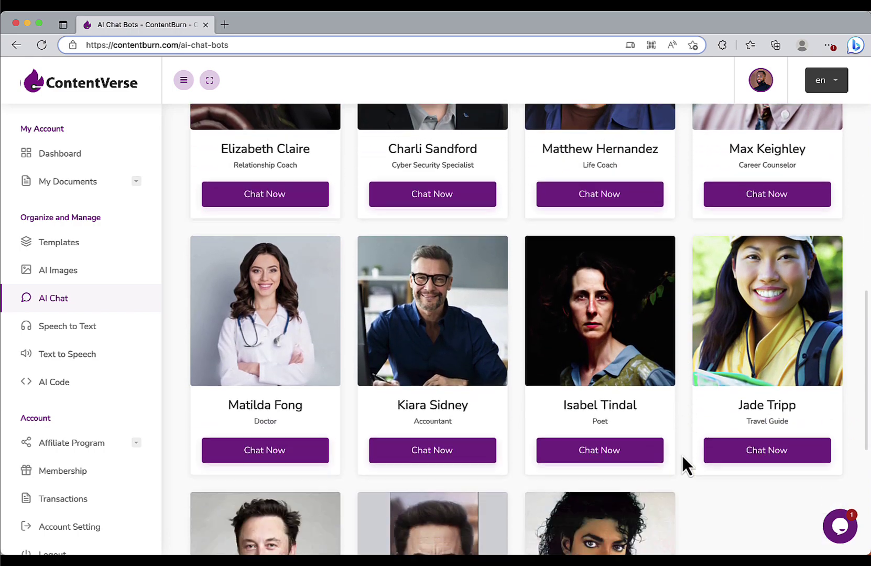
pyautogui.scroll(-2, 683, 457)
pyautogui.scroll(1, 688, 429)
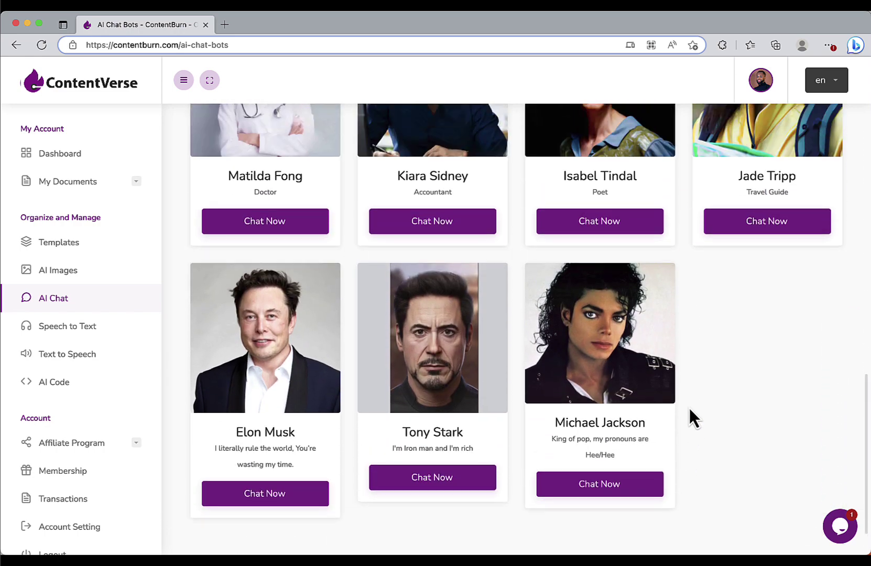
pyautogui.scroll(5, 691, 411)
pyautogui.scroll(-5, 691, 411)
pyautogui.scroll(-2, 690, 416)
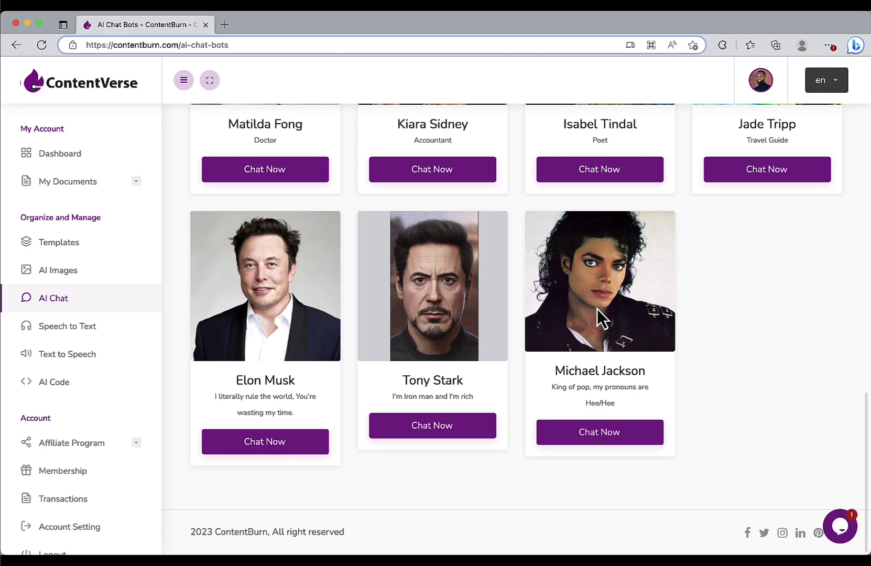
# Step: Ask the Elon Musk bot its name and how rich it is, then open Speech to Text
pyautogui.click(278, 444)
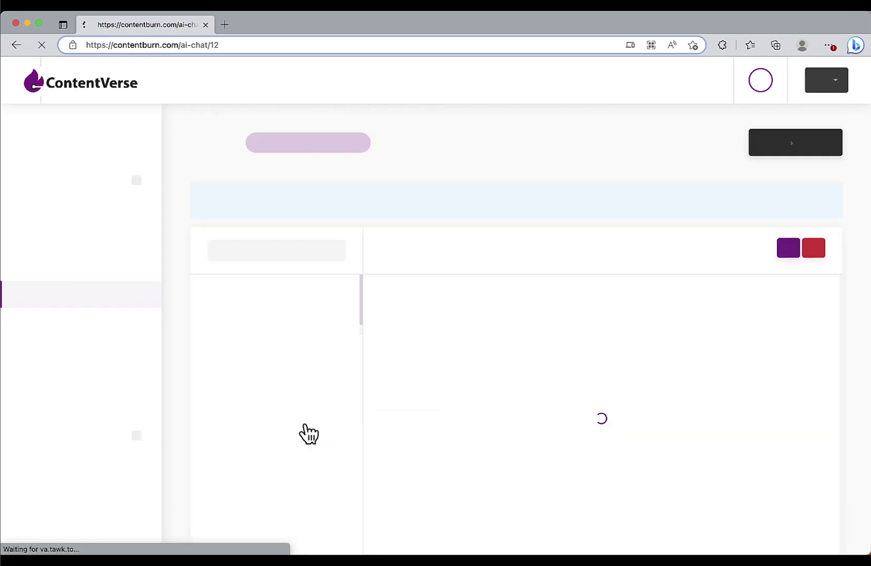
pyautogui.write('wha')
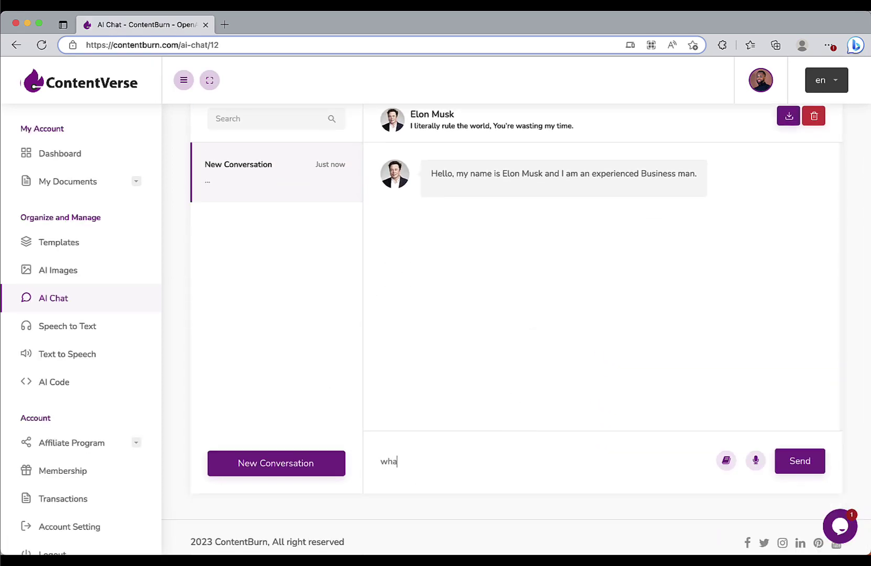
pyautogui.write("t's yo")
pyautogui.write('ur name')
pyautogui.press('Return')
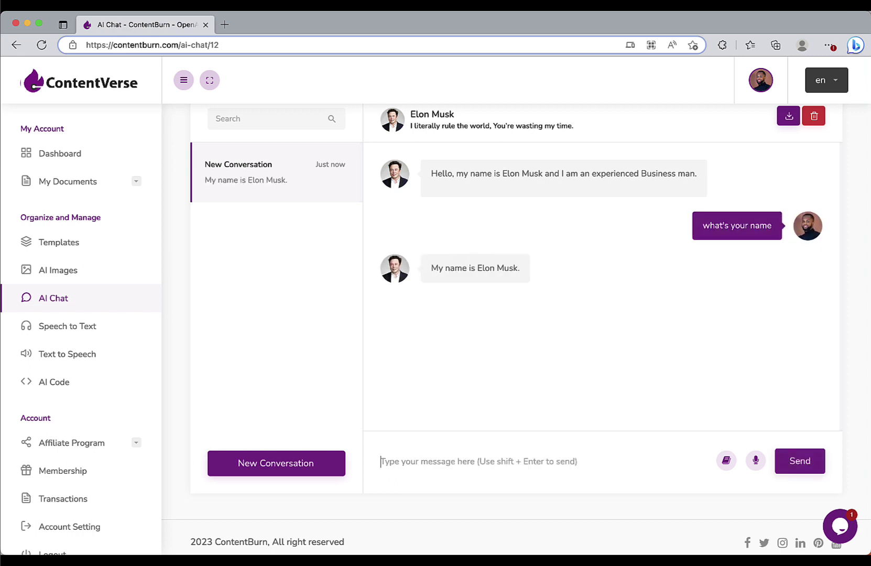
pyautogui.click(436, 462)
pyautogui.write('how rich a')
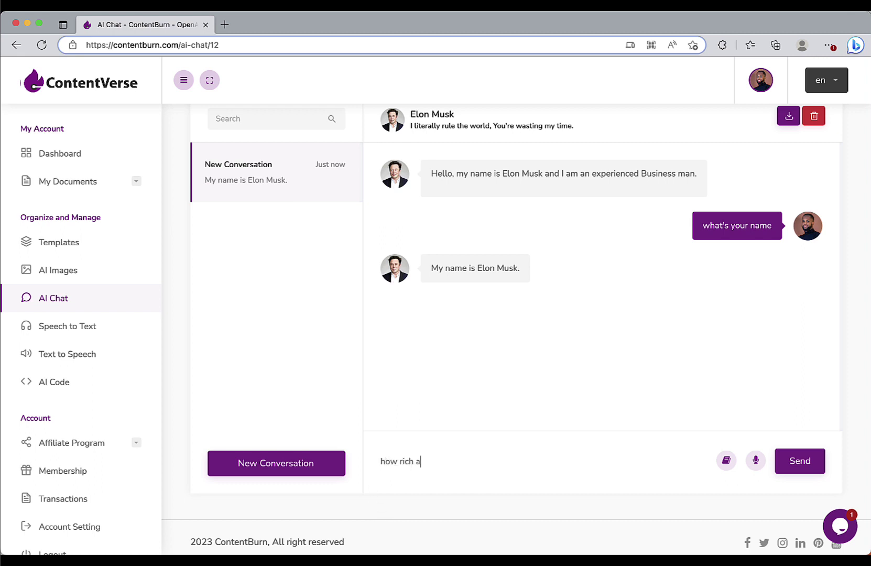
pyautogui.write('re you')
pyautogui.hotkey('shift', 'Return')
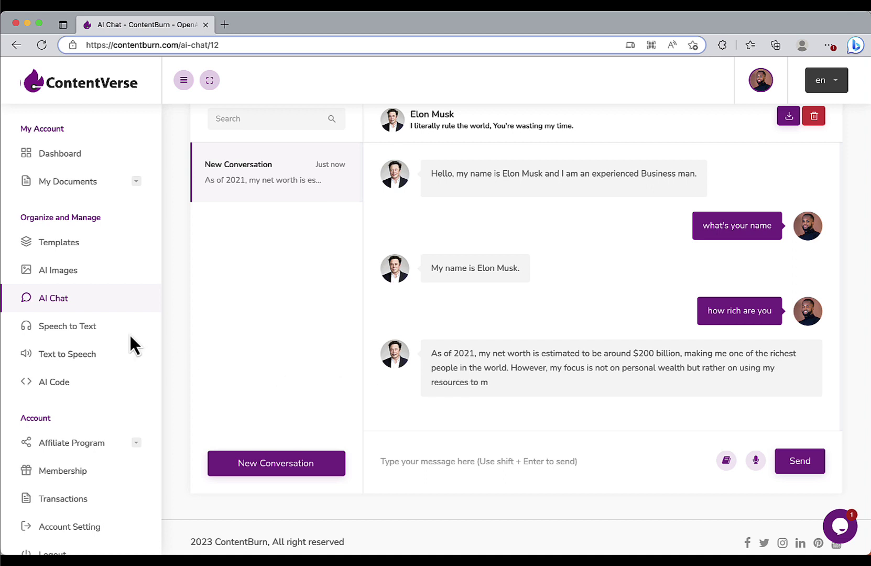
pyautogui.click(95, 328)
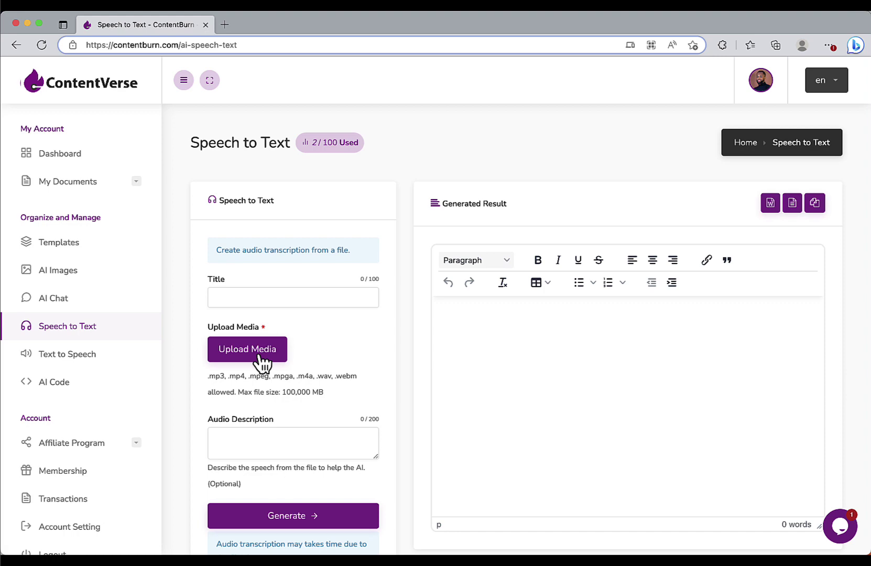
pyautogui.scroll(-1, 261, 354)
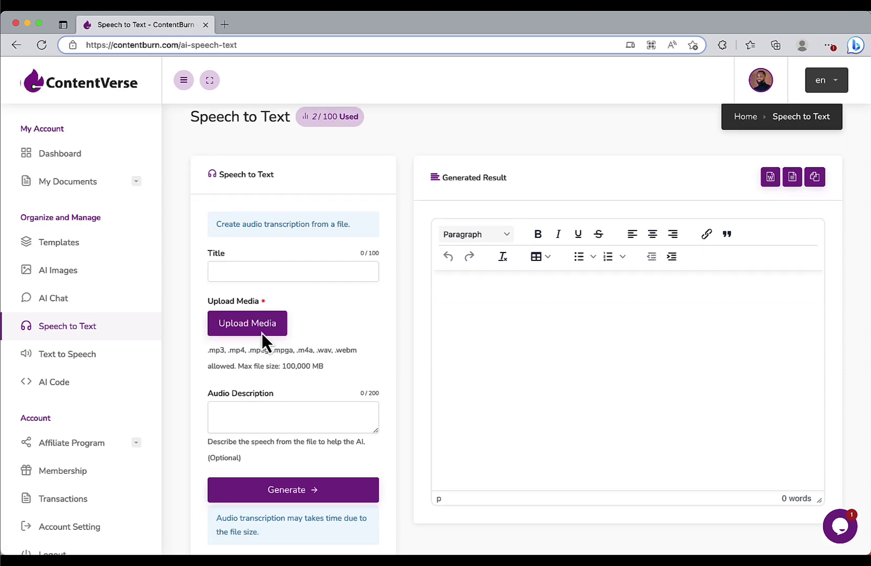
# Step: Transcribe the Stockzilla audio as 'dem video', described as software demo
pyautogui.click(261, 331)
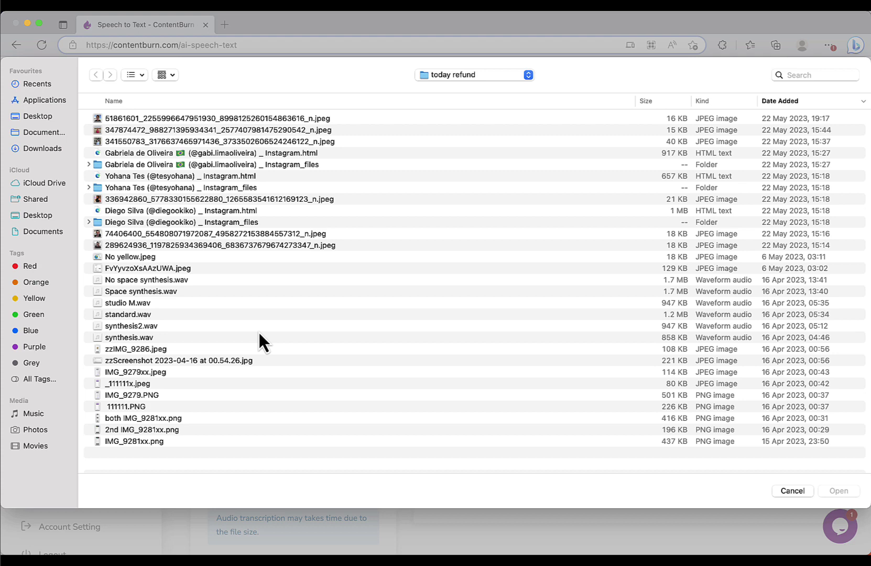
pyautogui.press('Escape')
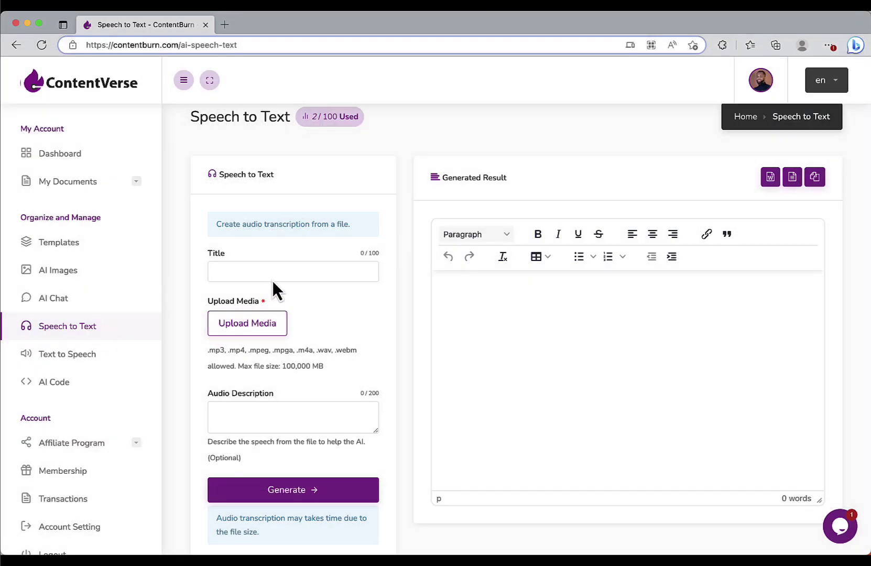
pyautogui.click(274, 280)
pyautogui.write('dem video')
pyautogui.click(232, 412)
pyautogui.write('soft')
pyautogui.write('ware demo')
pyautogui.click(305, 499)
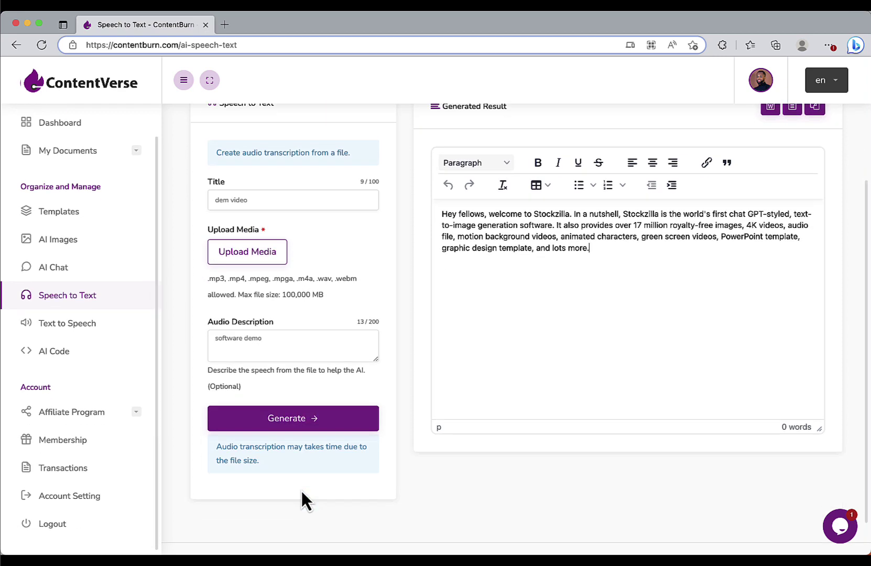
pyautogui.scroll(-2, 365, 452)
pyautogui.click(624, 307)
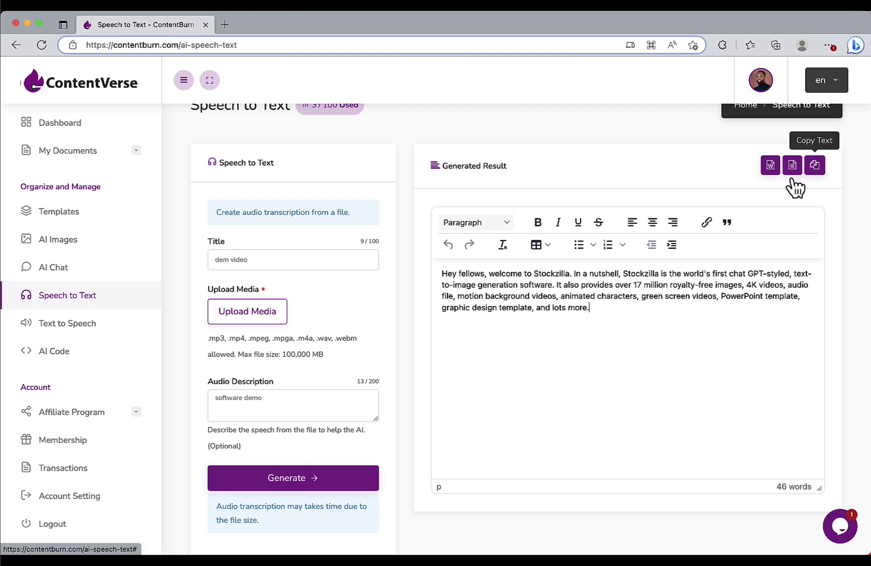
# Step: Voice the writing-tool paragraph with Joanna (Female) as New Audio 003 and briefly play it
pyautogui.click(82, 327)
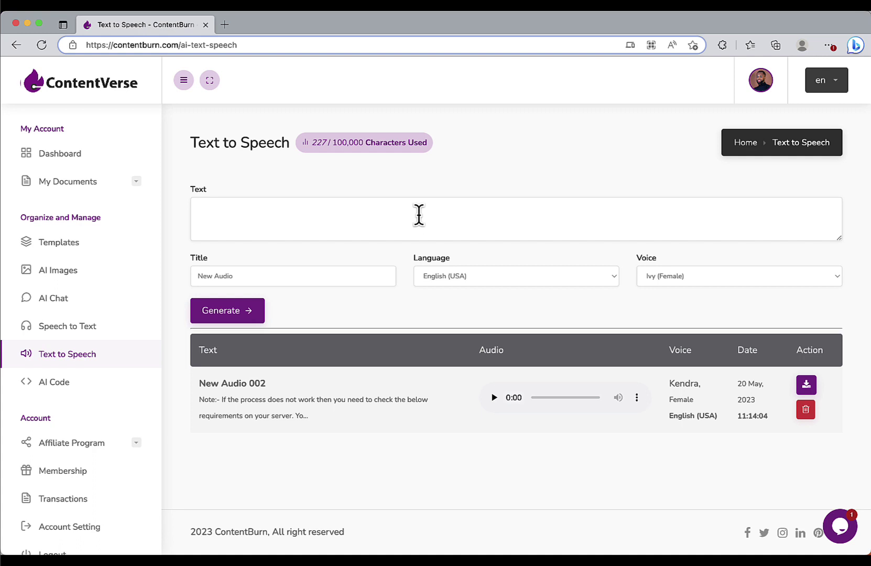
pyautogui.click(418, 216)
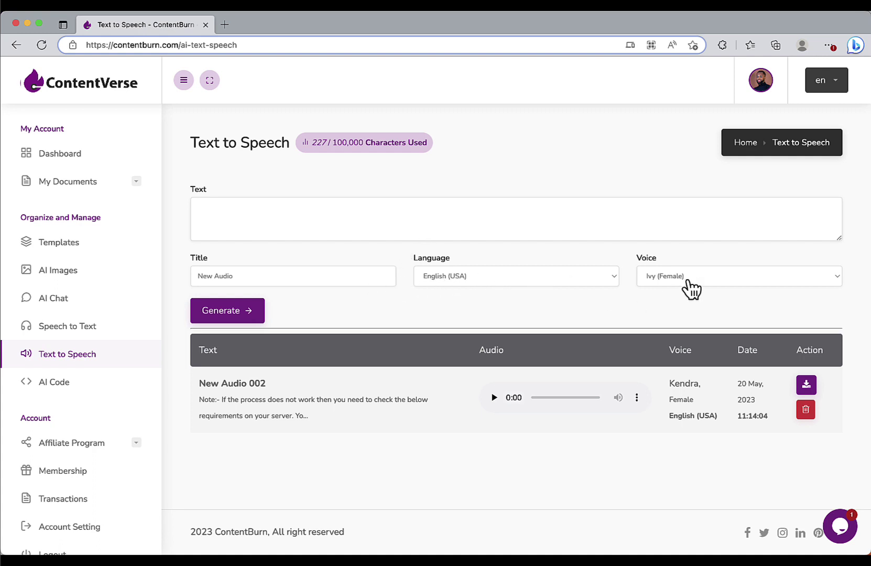
pyautogui.write("This is one of the best tools for bloggers, copywriters or anyone looking for help with their writing. Go with the lifetime deal and you won't need another app to help you with your writing. Using the app is like having a writing team at your fingertips to help you generate ideas and topics for your writing.")
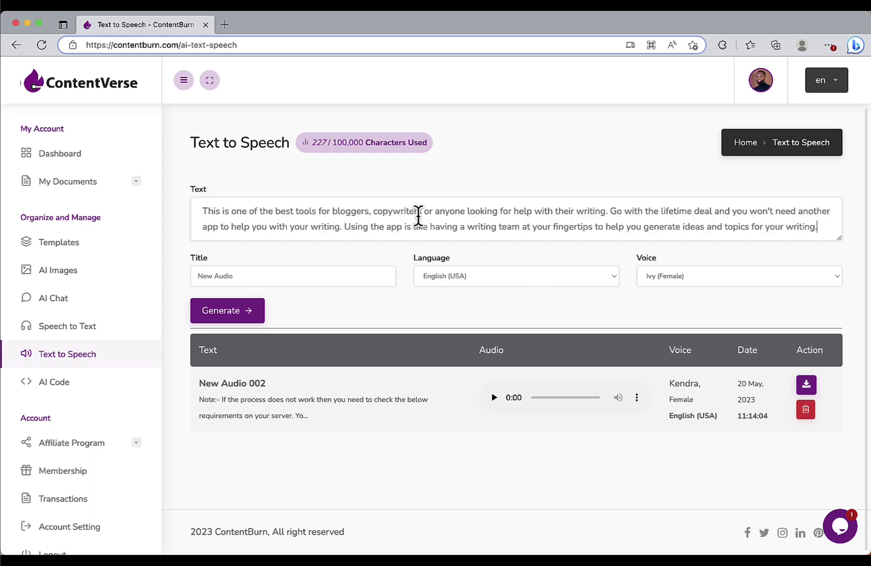
pyautogui.click(535, 281)
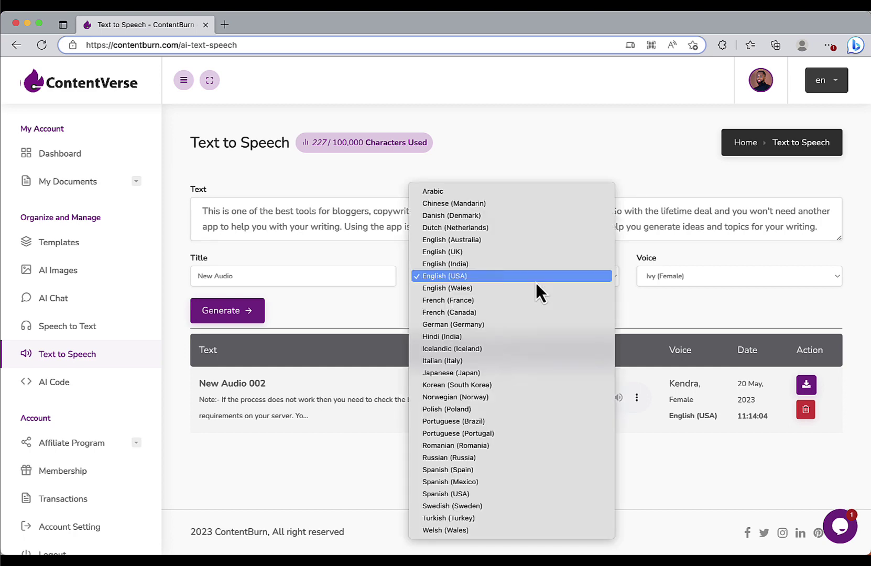
pyautogui.click(684, 275)
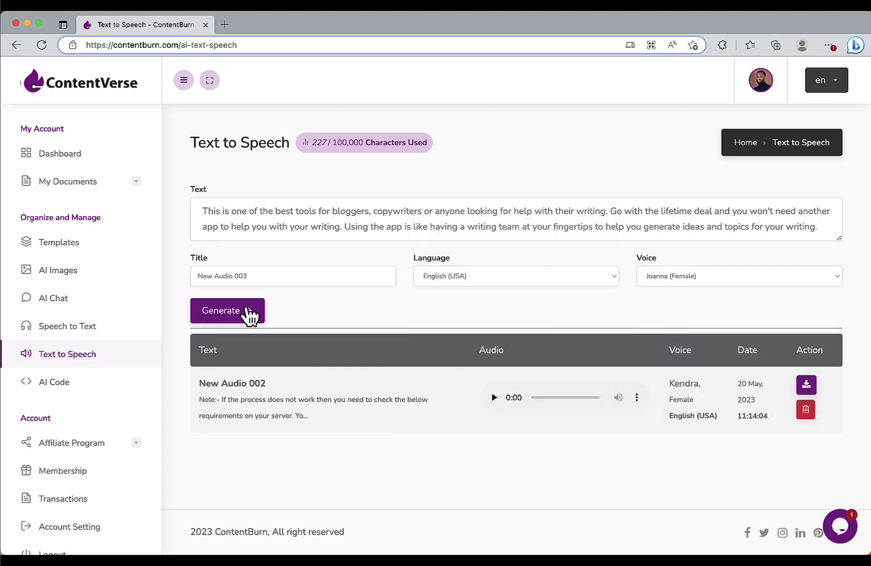
pyautogui.click(249, 313)
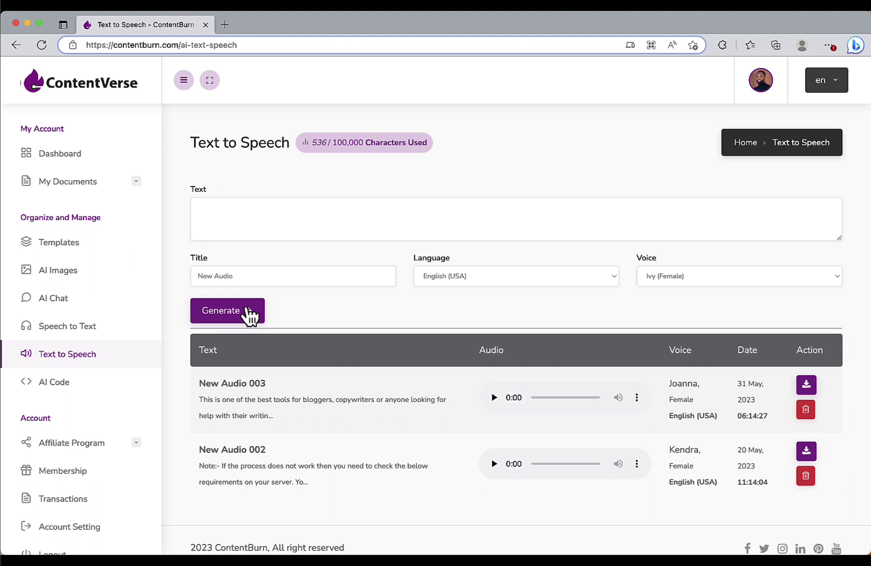
pyautogui.click(494, 398)
pyautogui.scroll(-1, 455, 286)
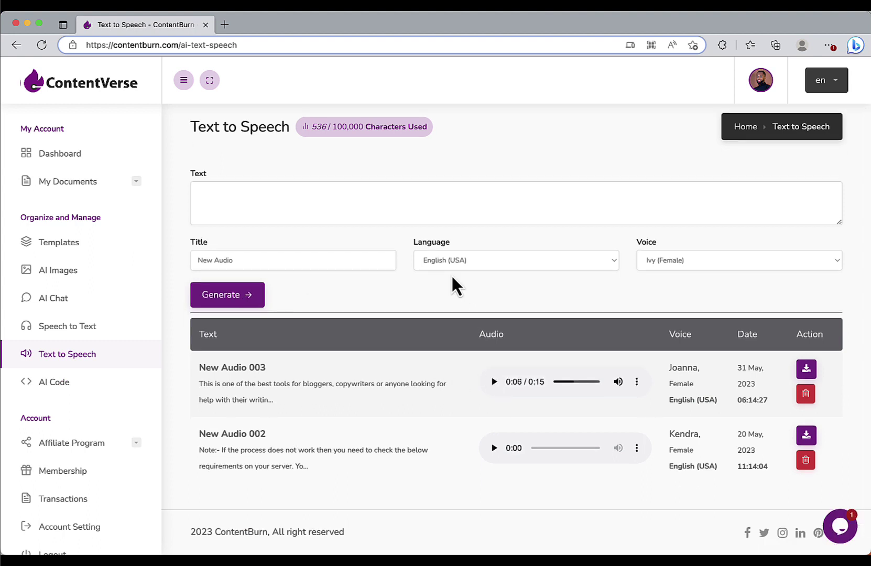
# Step: Generate 'Goclickhub HTML code' for a Smart Money Empire podcast landing page
pyautogui.click(68, 383)
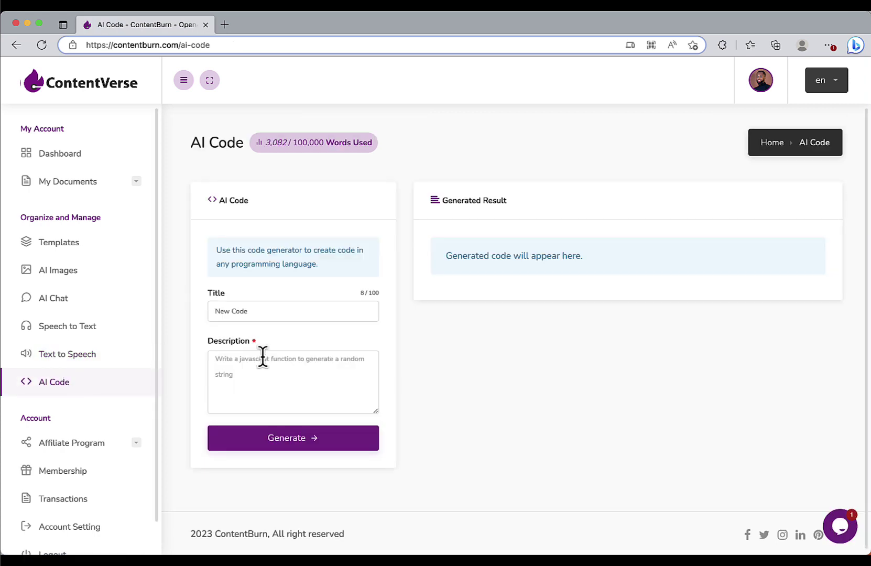
pyautogui.click(266, 358)
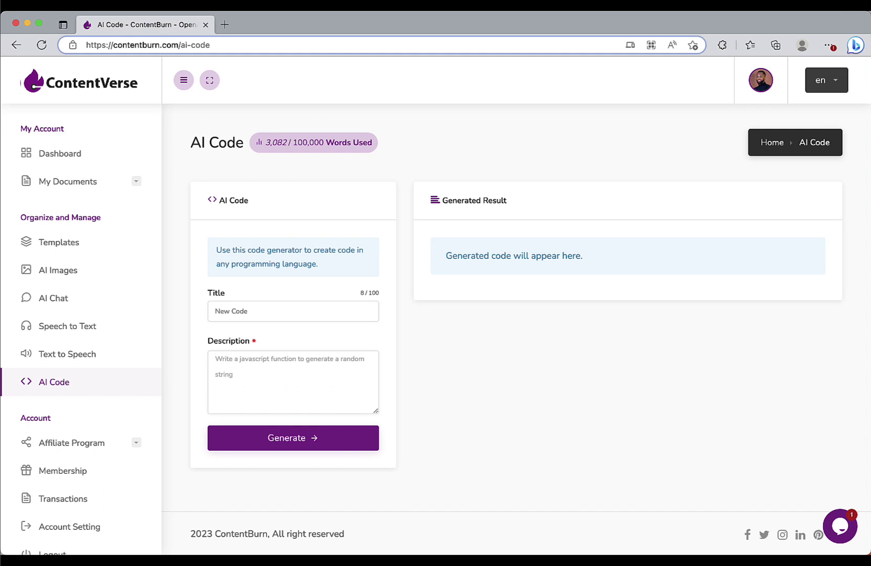
pyautogui.write('gene')
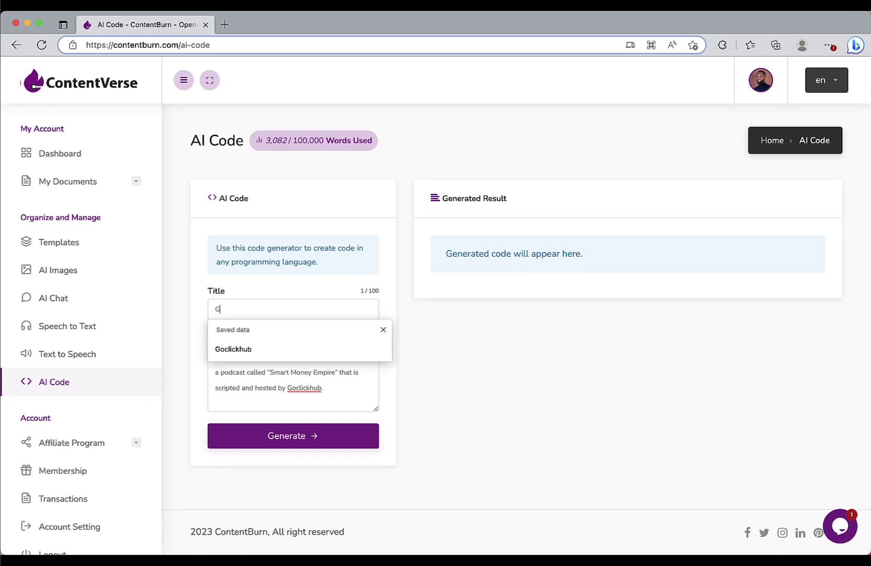
pyautogui.click(215, 351)
pyautogui.write('HTM')
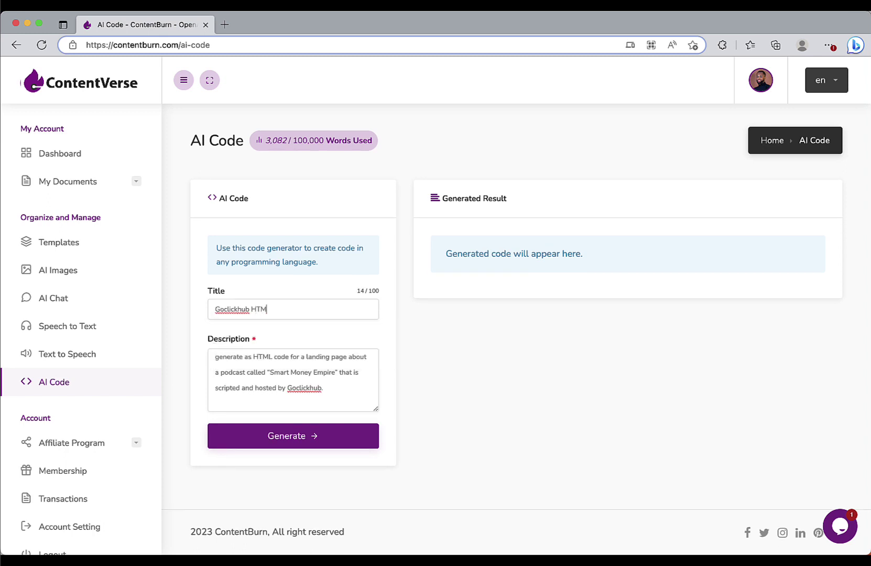
pyautogui.write('L code')
pyautogui.click(234, 398)
pyautogui.click(308, 445)
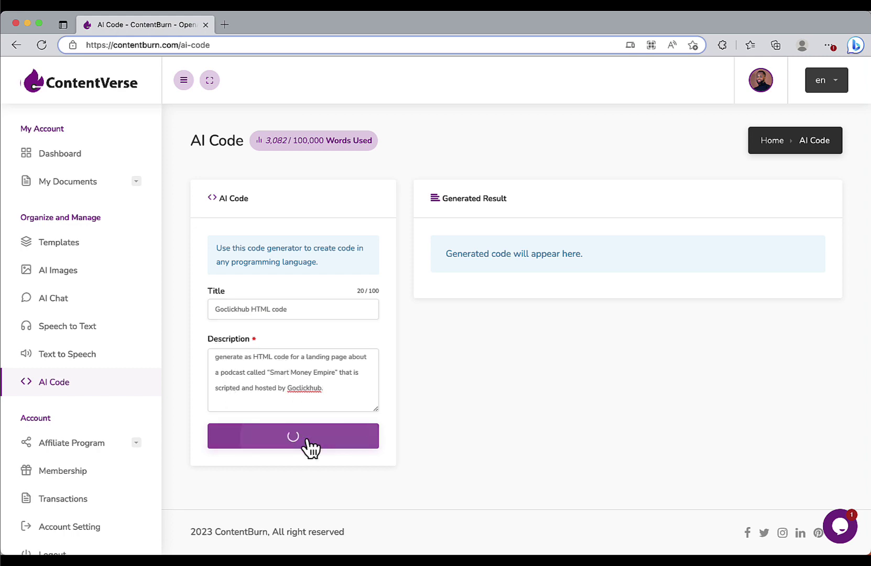
pyautogui.scroll(-2, 590, 296)
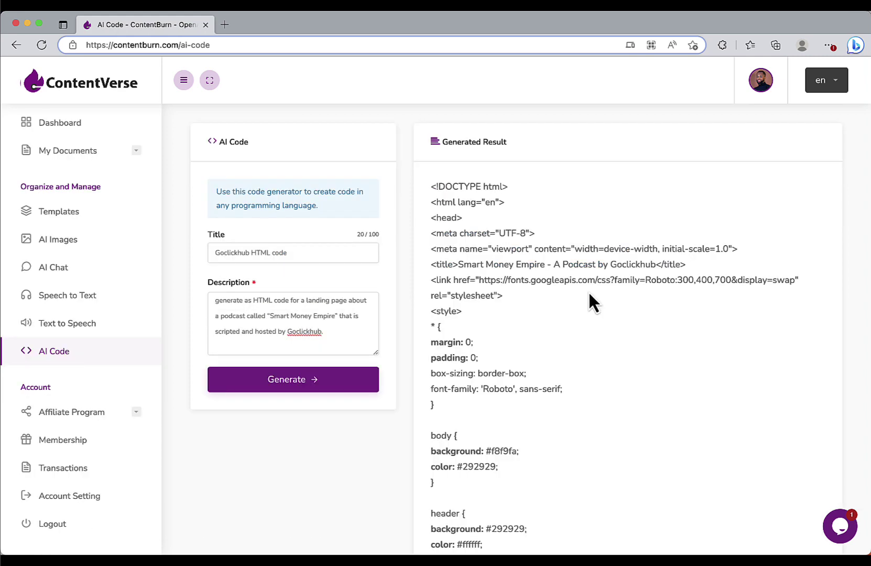
pyautogui.scroll(-15, 590, 296)
pyautogui.scroll(3, 590, 296)
pyautogui.scroll(10, 591, 295)
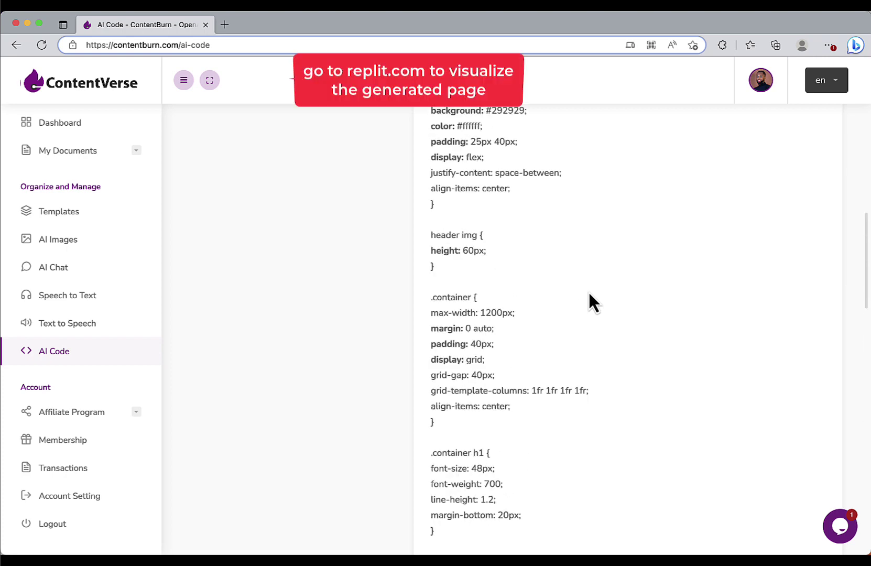
pyautogui.scroll(8, 591, 294)
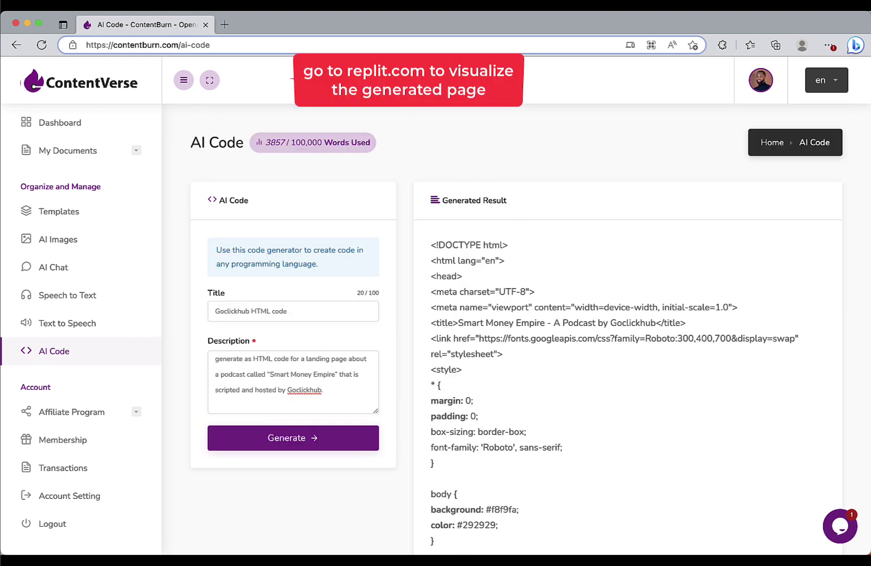
# Step: Copy all of the generated HTML code from ContentVerse
pyautogui.click(227, 25)
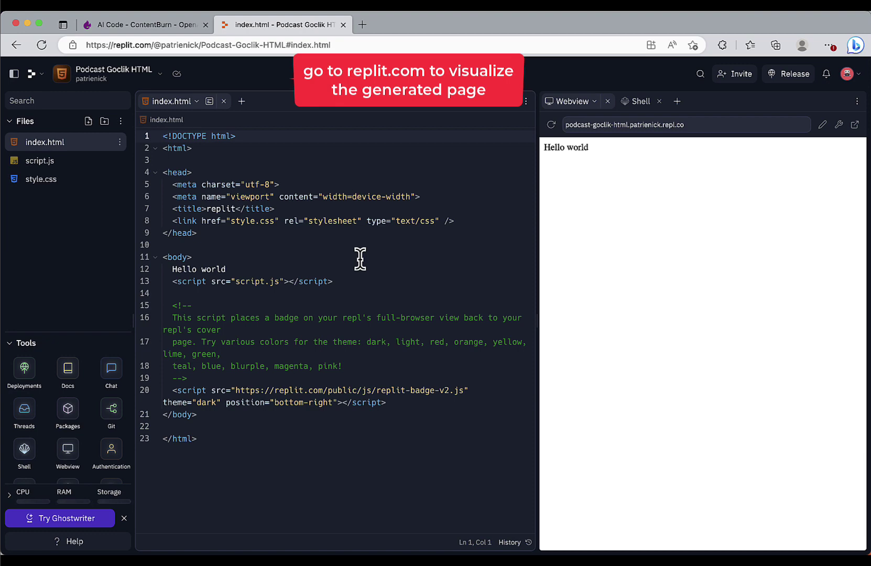
pyautogui.click(175, 26)
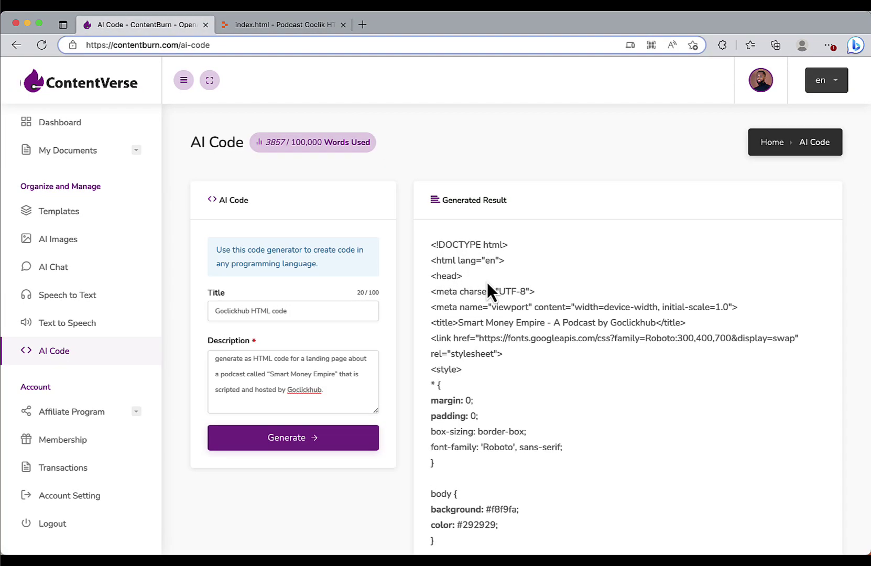
pyautogui.scroll(-10, 488, 288)
pyautogui.moveTo(468, 442); pyautogui.dragTo(465, 347)
pyautogui.moveTo(466, 411)
pyautogui.mouseDown()
pyautogui.moveTo(457, 171)
pyautogui.moveTo(438, 253)
pyautogui.mouseUp()
# Step: Paste the code over Replit's index.html, run it and widen the Webview preview
pyautogui.click(295, 15)
pyautogui.press('super+a')
pyautogui.press('super+v')
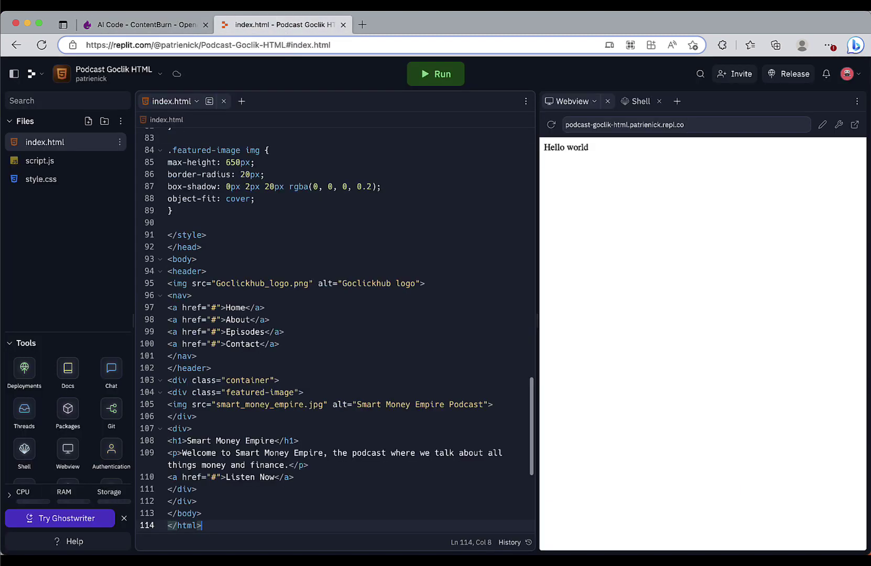
pyautogui.scroll(15, 386, 222)
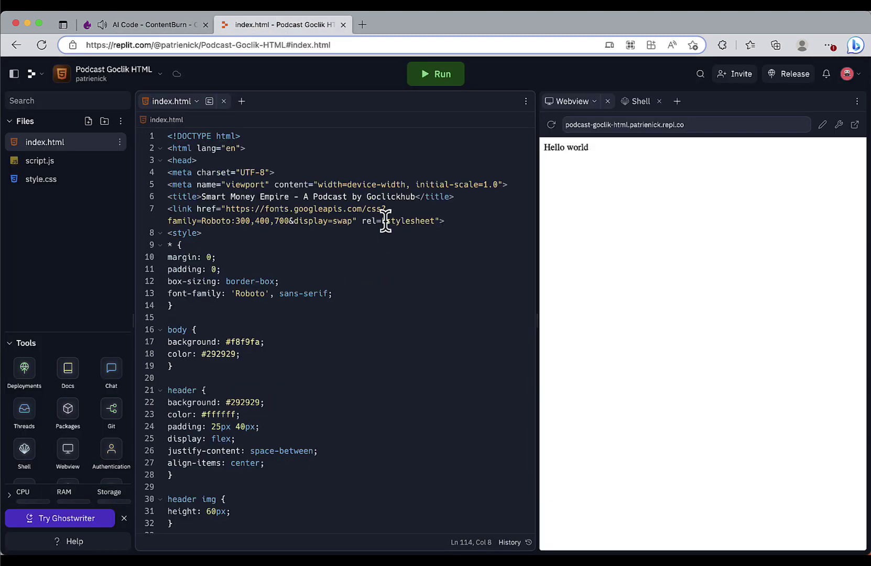
pyautogui.click(443, 85)
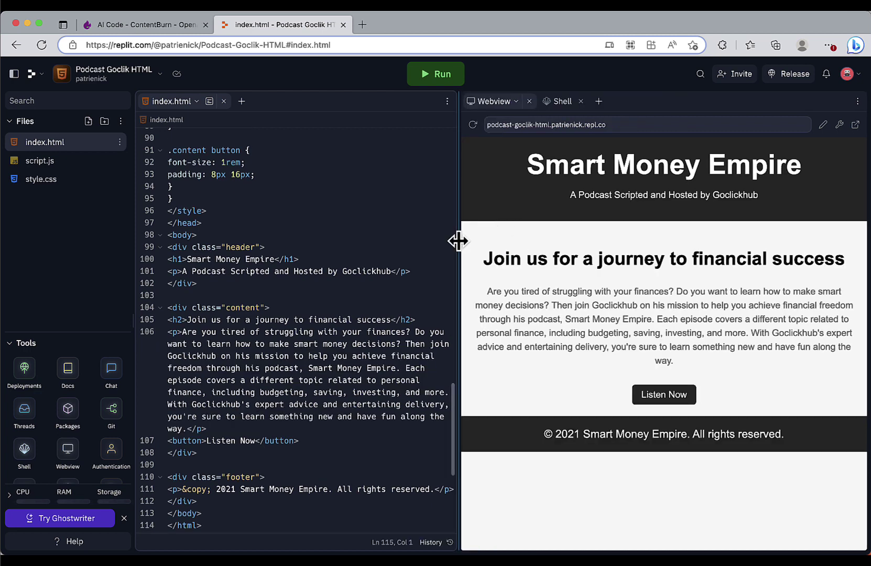
pyautogui.moveTo(537, 235); pyautogui.dragTo(415, 241)
pyautogui.press('super+1')
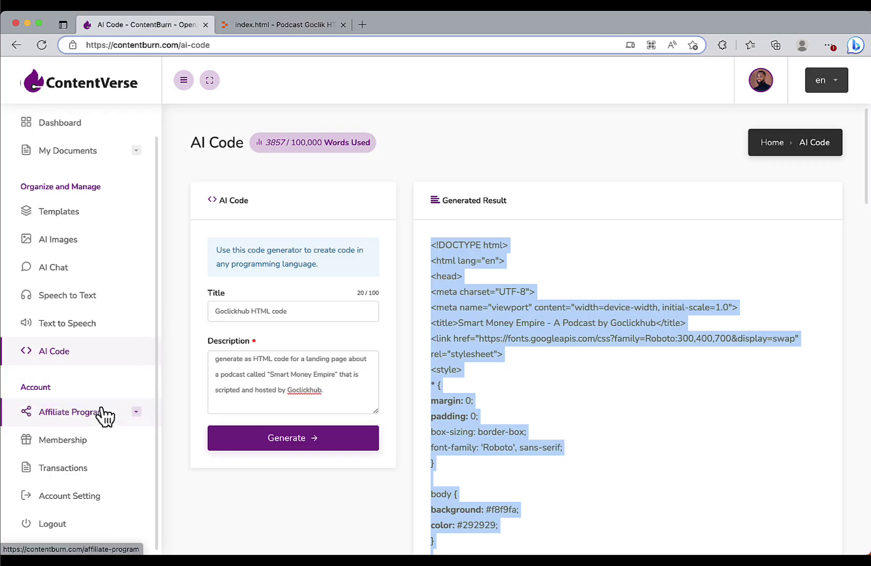
# Step: Copy the Affiliate URL from the Affiliate Program page
pyautogui.click(89, 419)
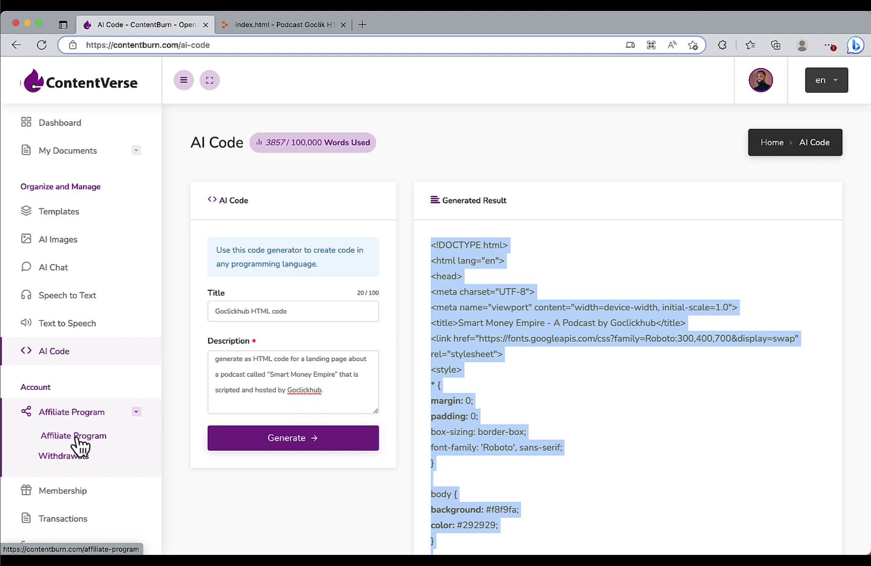
pyautogui.click(80, 444)
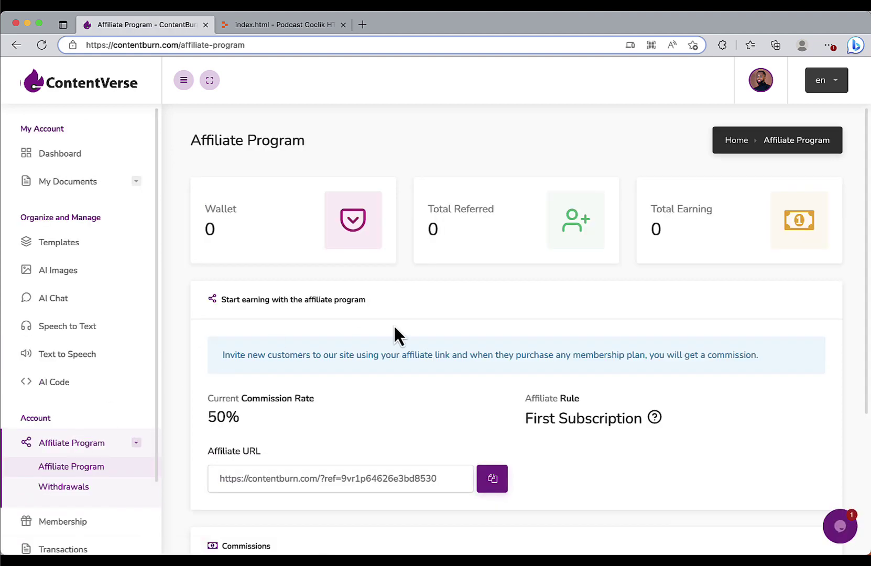
pyautogui.scroll(-3, 393, 325)
pyautogui.scroll(-2, 376, 356)
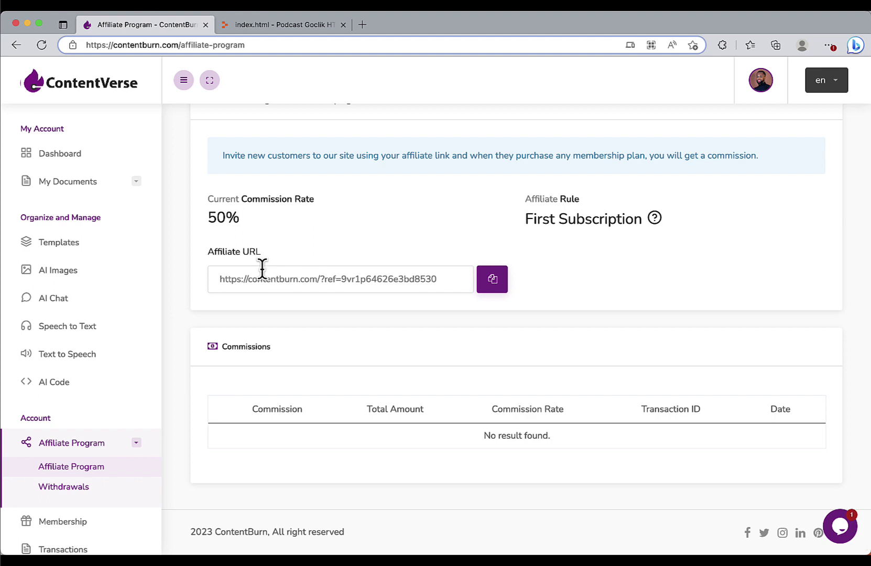
pyautogui.click(484, 286)
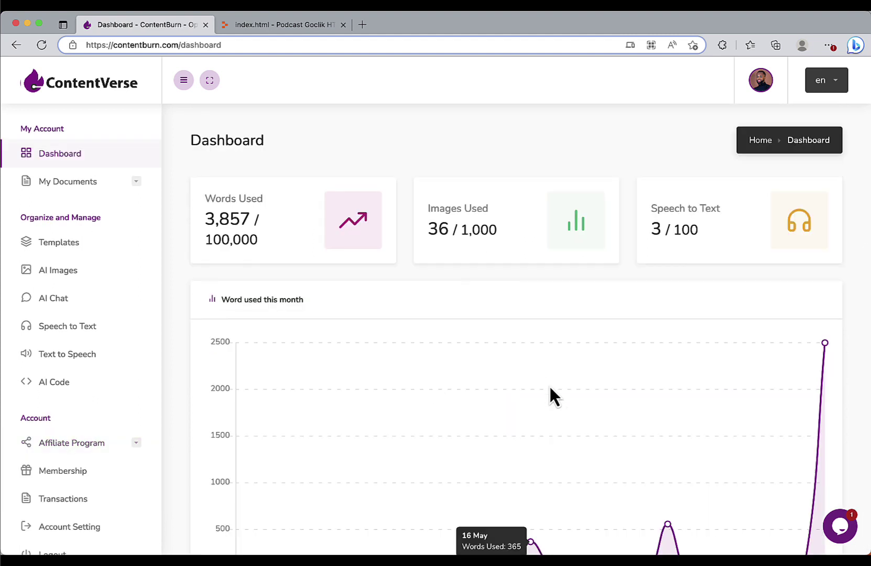
# Step: Search the help widget for 'facebook', then return to the public homepage
pyautogui.click(842, 530)
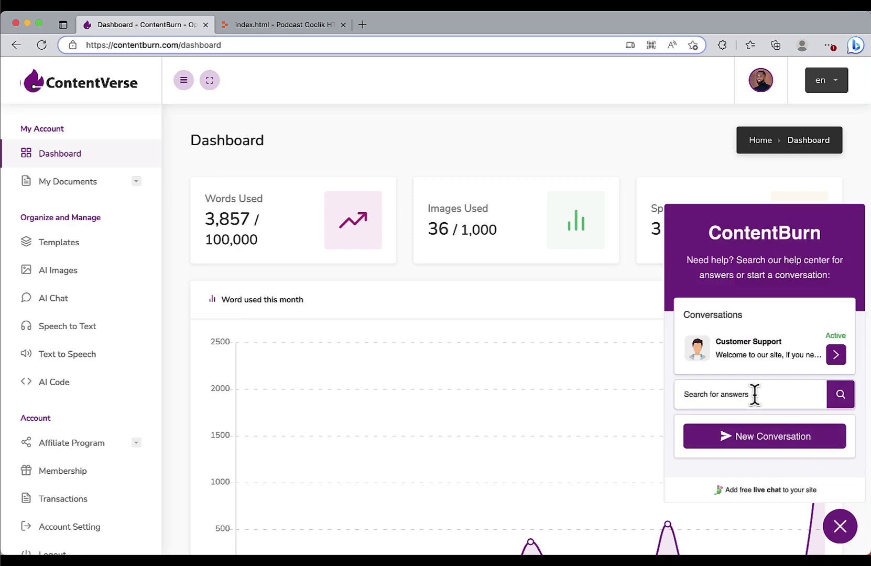
pyautogui.write('faceboo')
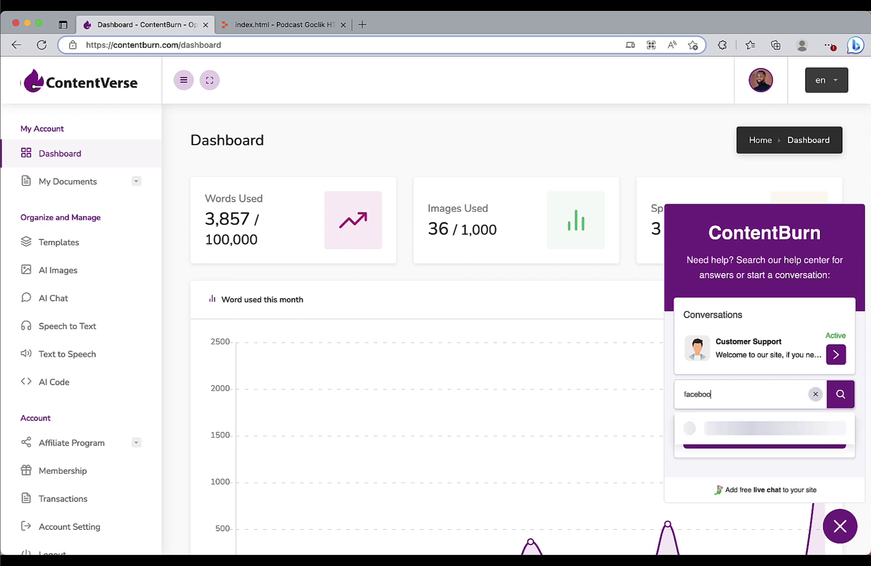
pyautogui.write('k')
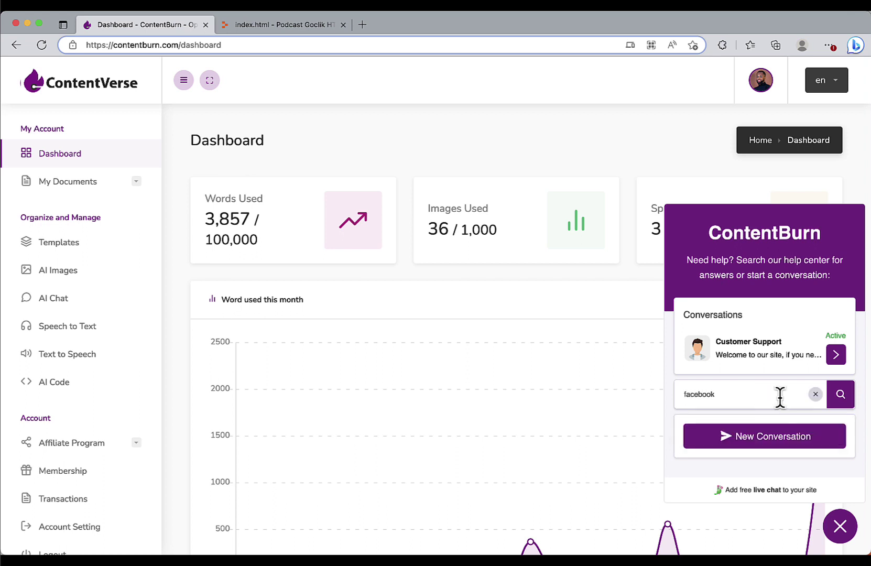
pyautogui.click(763, 145)
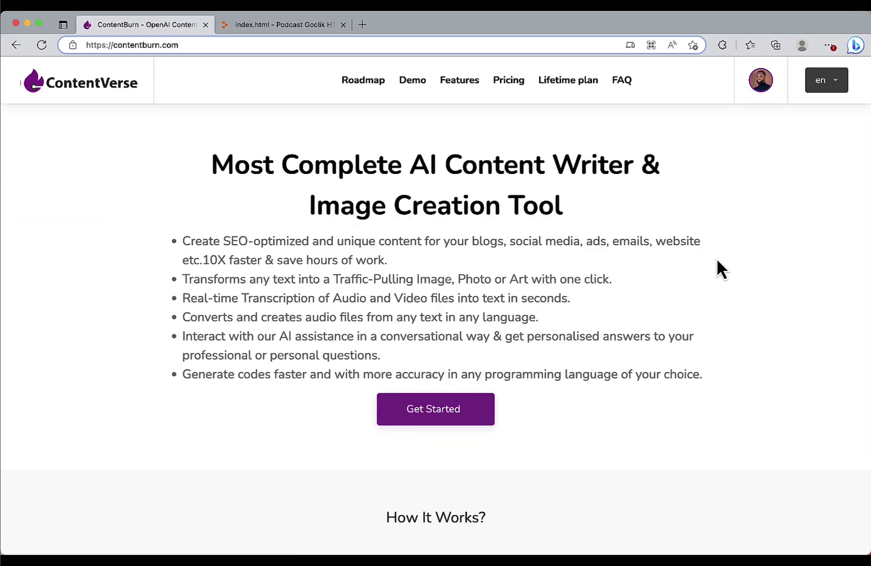
pyautogui.scroll(-5, 716, 256)
# Step: Visit the FAQ page, dismiss the help chat, then open Feedback from the homepage footer
pyautogui.click(622, 82)
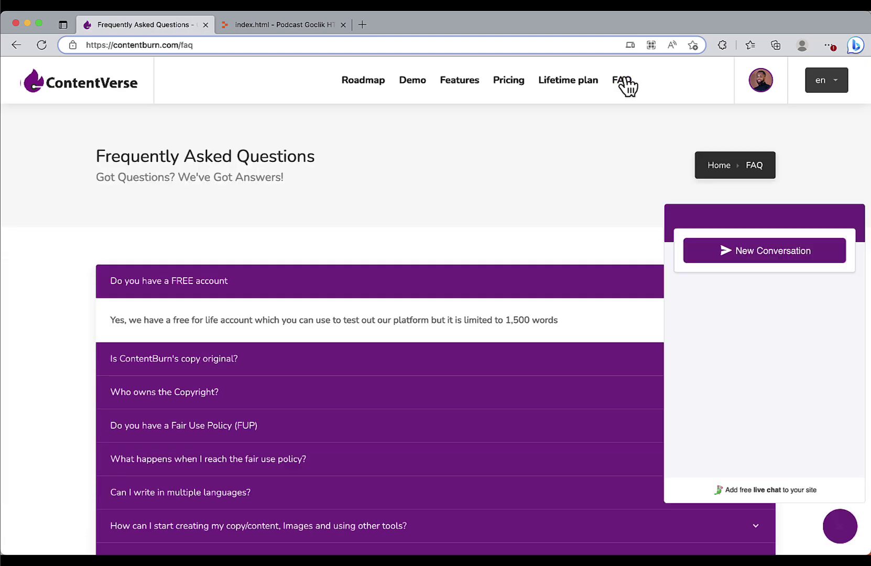
pyautogui.click(840, 529)
pyautogui.scroll(-5, 530, 443)
pyautogui.click(352, 147)
pyautogui.scroll(-10, 491, 304)
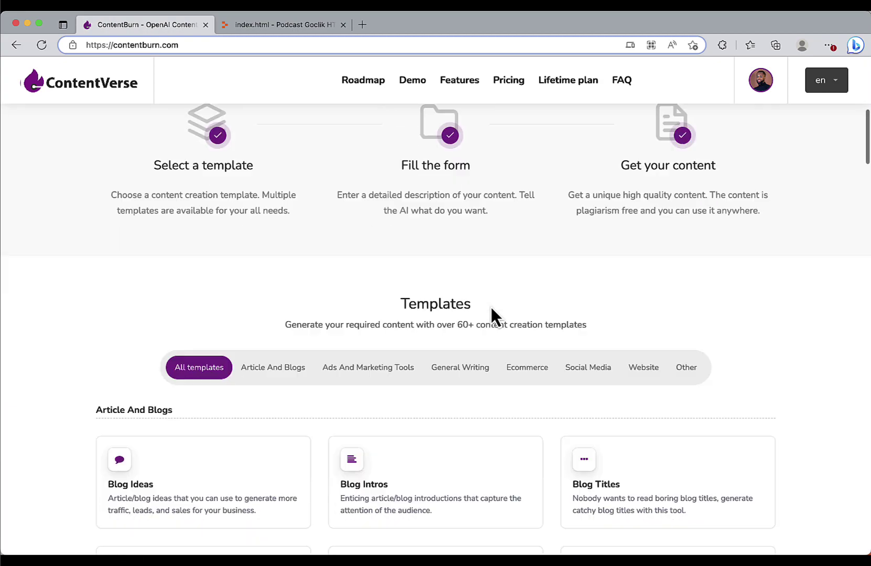
pyautogui.scroll(-10, 490, 304)
pyautogui.scroll(-15, 490, 304)
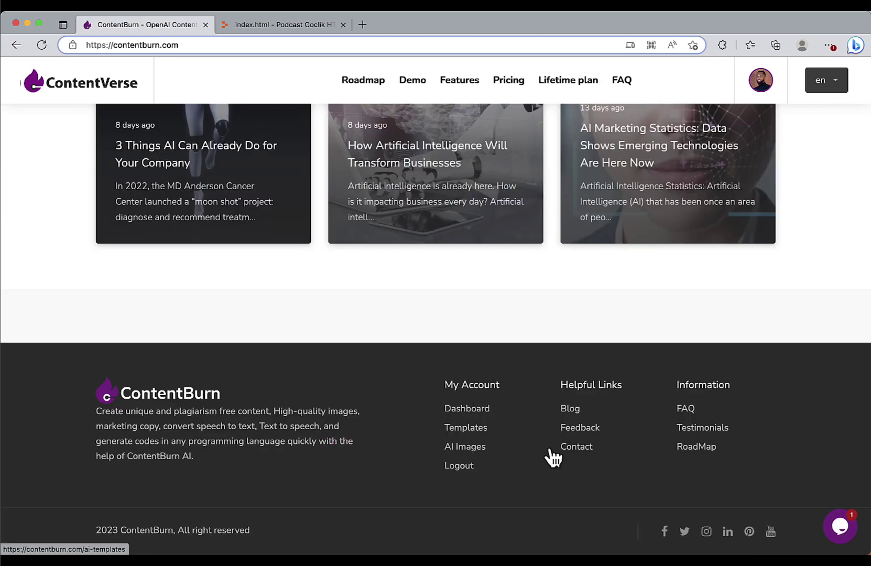
pyautogui.click(588, 429)
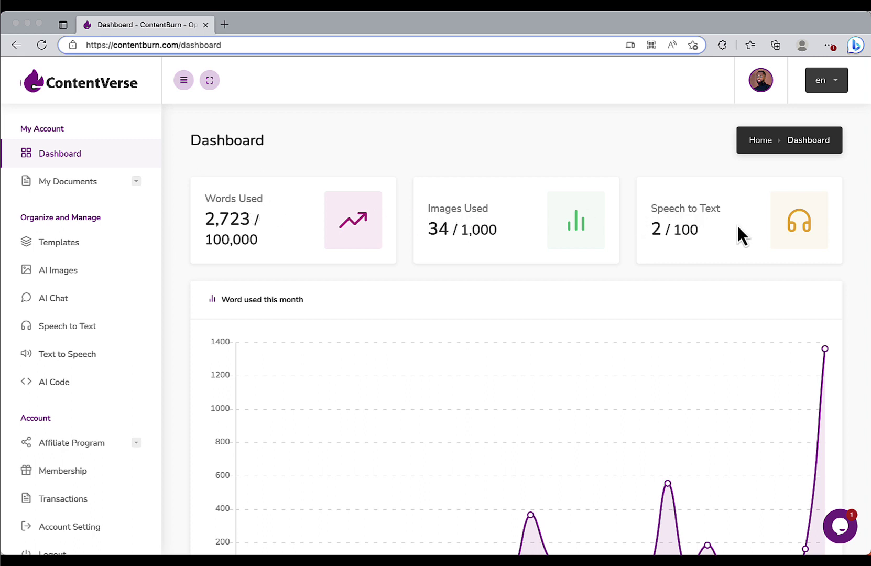
pyautogui.click(139, 182)
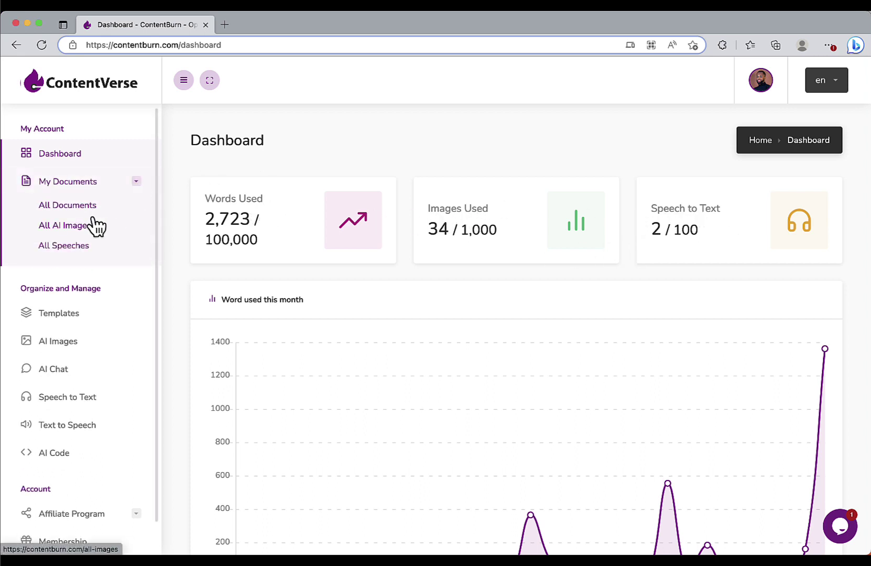
pyautogui.click(66, 206)
pyautogui.scroll(-3, 231, 307)
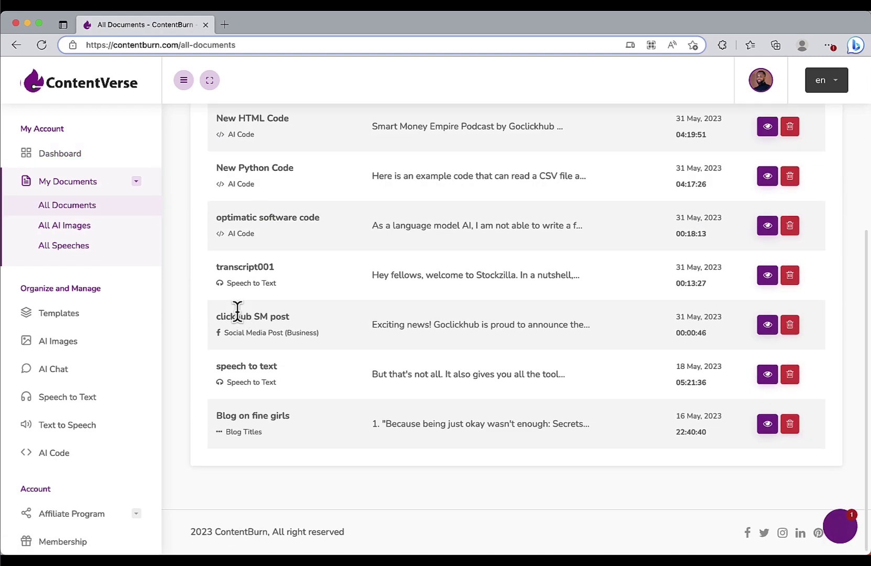
pyautogui.click(77, 230)
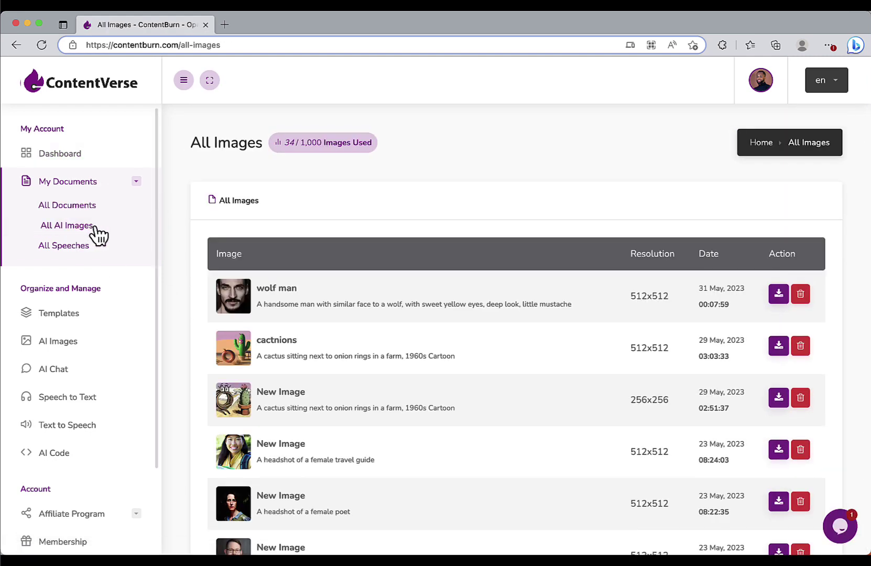
pyautogui.click(88, 248)
pyautogui.scroll(-3, 120, 291)
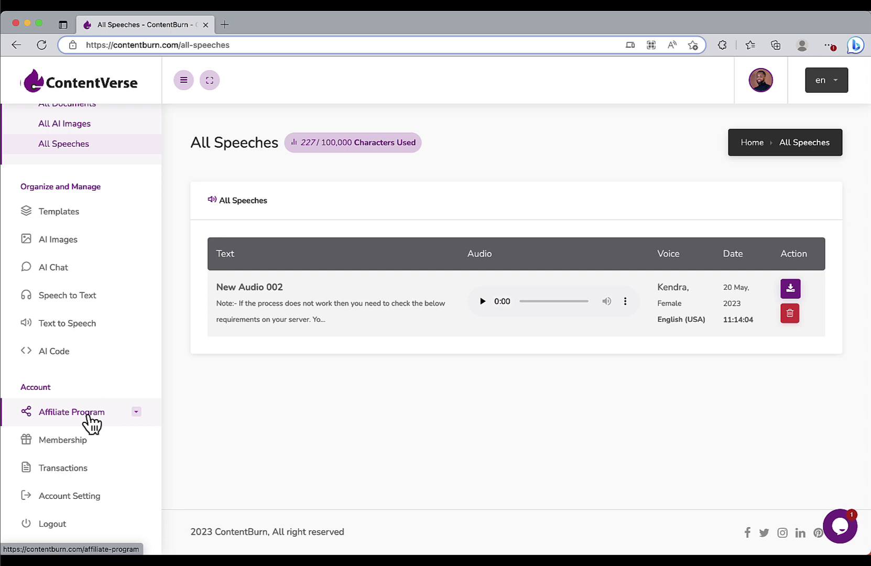
pyautogui.scroll(3, 94, 204)
pyautogui.click(77, 162)
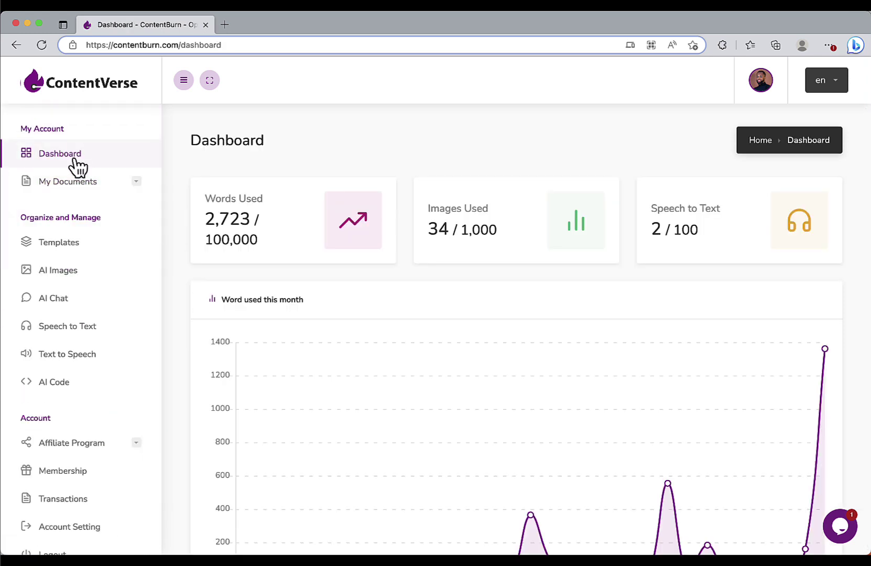